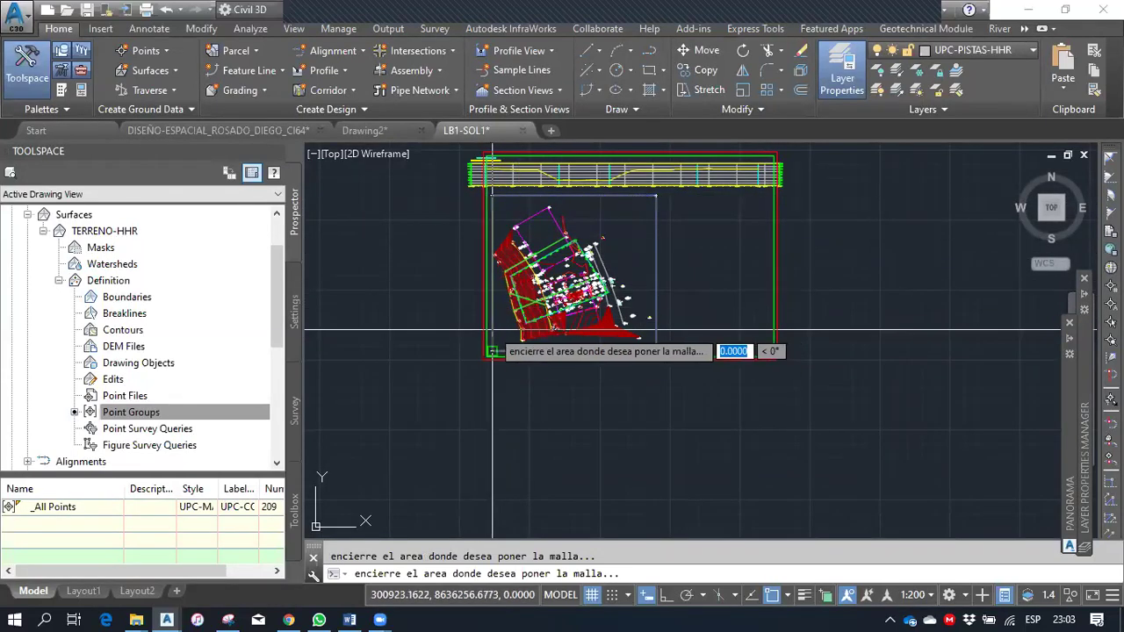
# Generate the coordinate grid over the enclosed survey area with a 25 grid spacing and a text height of .5.
pyautogui.click(492, 330)
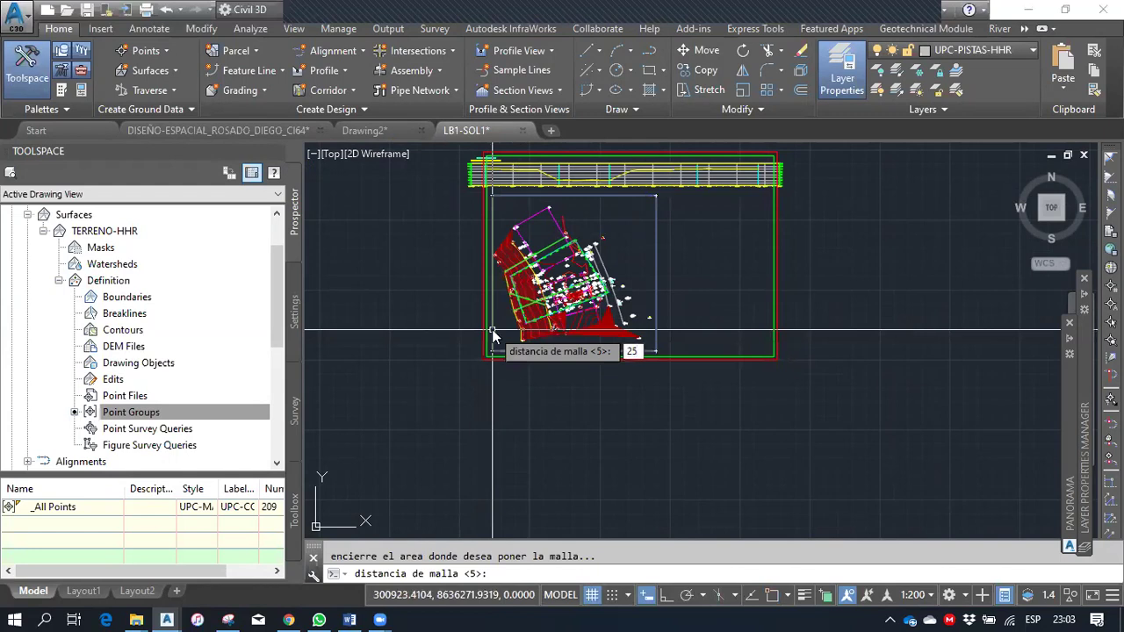
pyautogui.write('25')
pyautogui.press('Return')
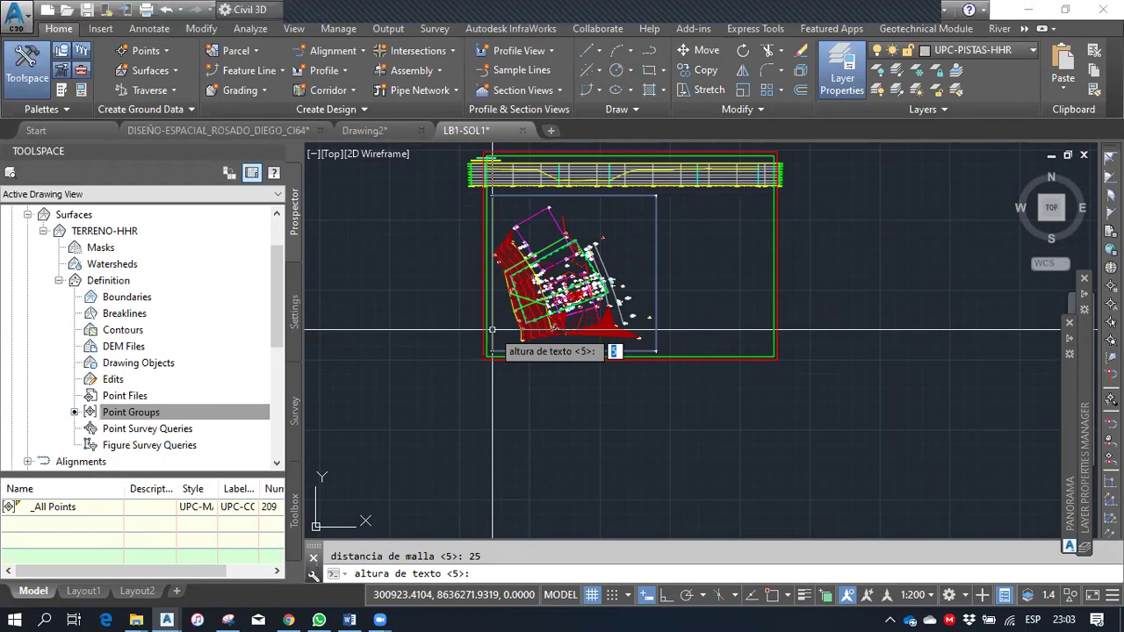
pyautogui.press('Return')
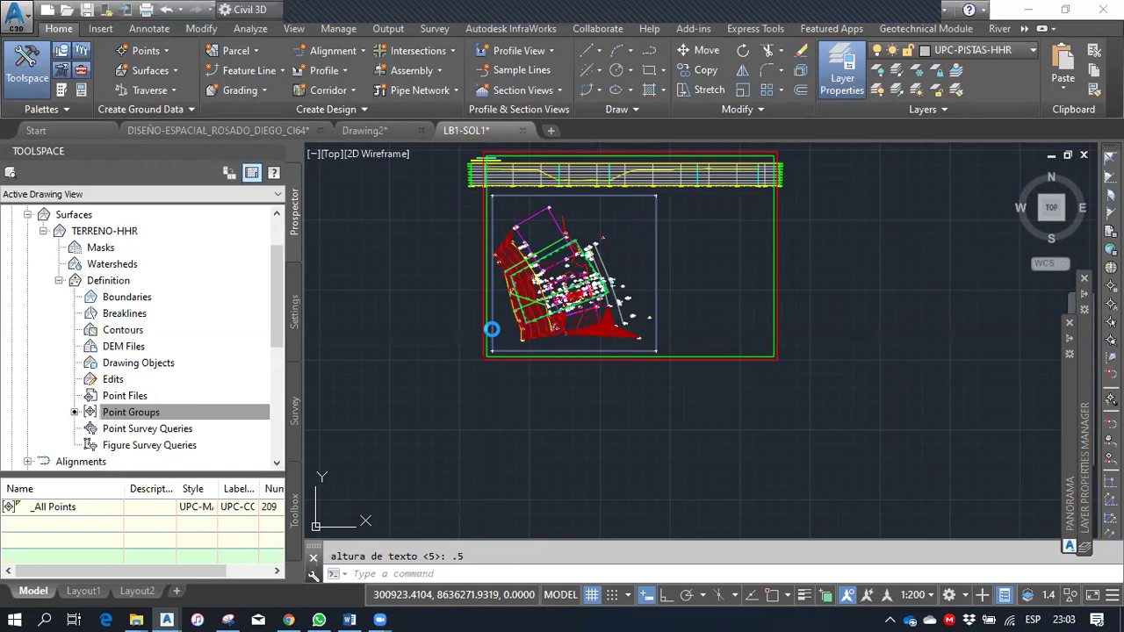
# Delete the rectangular outline used to enclose the coordinate grid.
pyautogui.scroll(5, 648, 189)
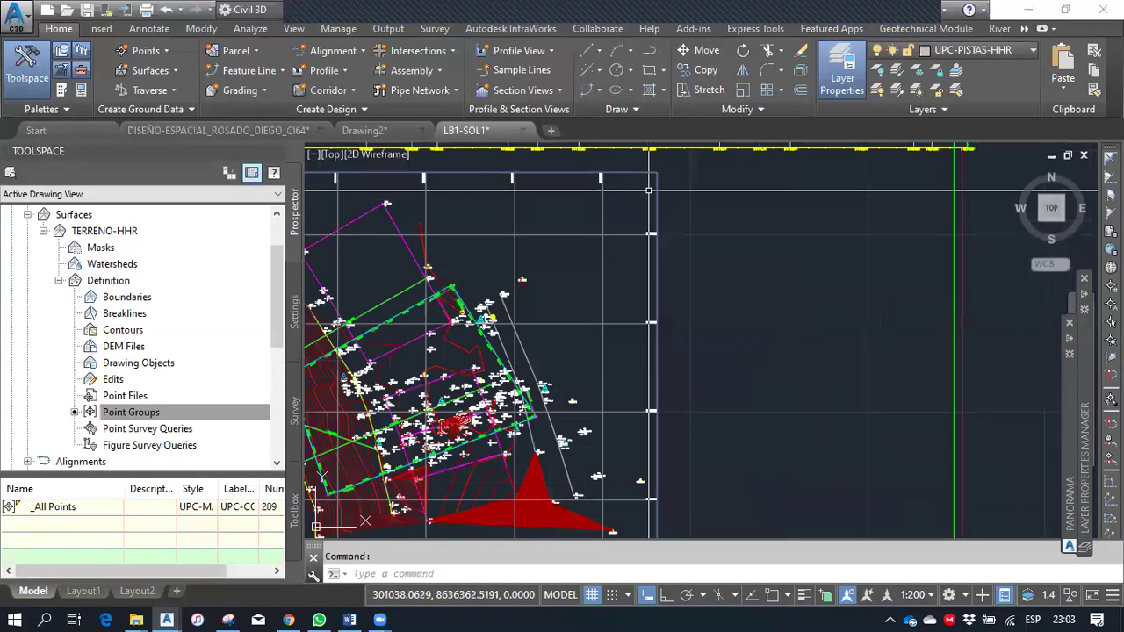
pyautogui.click(667, 186)
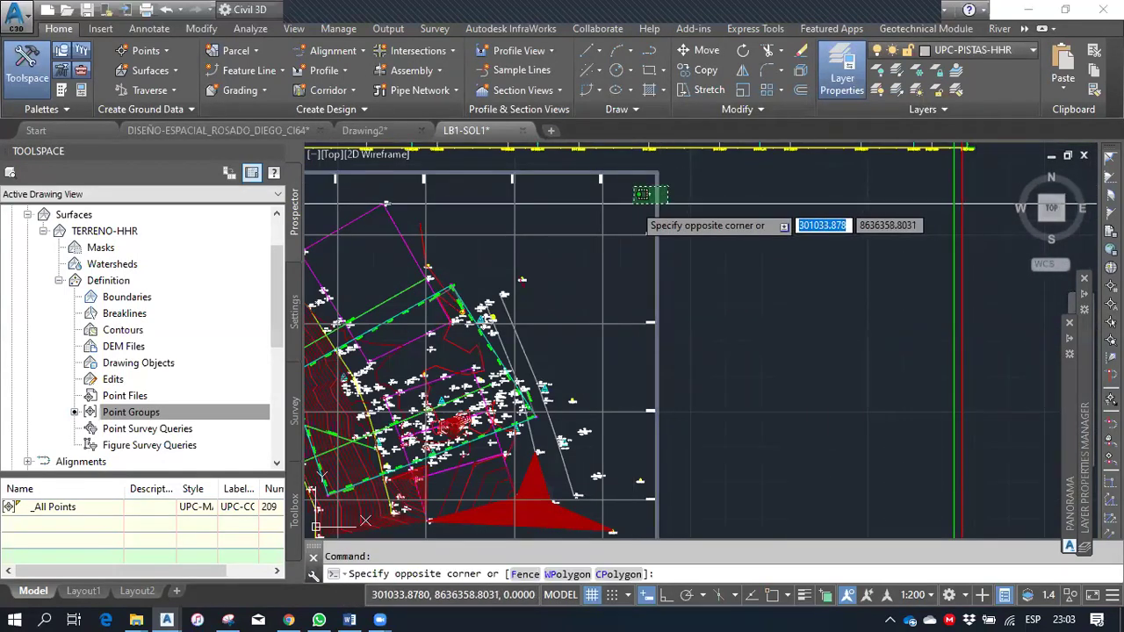
pyautogui.click(634, 204)
pyautogui.press('Delete')
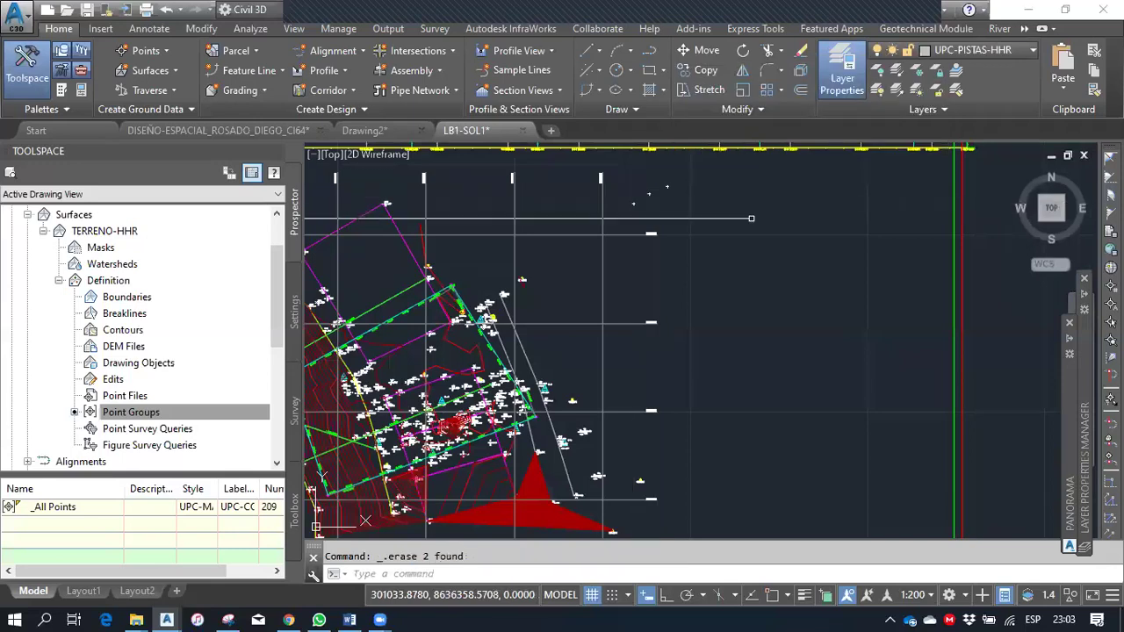
pyautogui.scroll(-2, 846, 217)
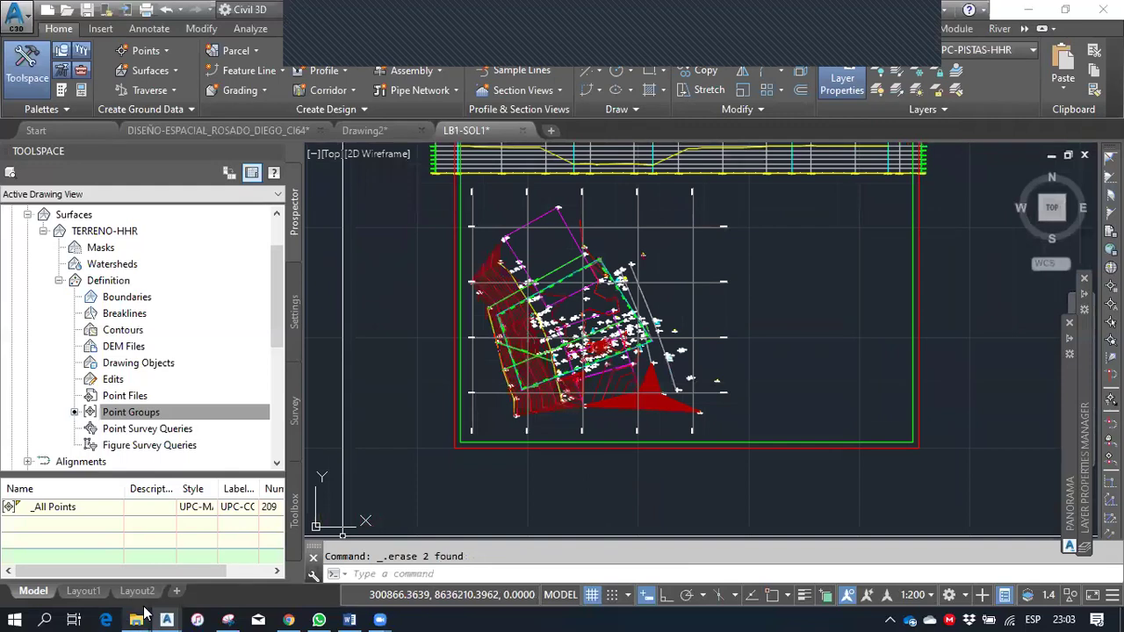
# Switch to File Explorer and select Modelo_Sello_A3.dwg in Topografía > Laboratorio > Guias Lab > GUIA 1.
pyautogui.moveTo(138, 618)
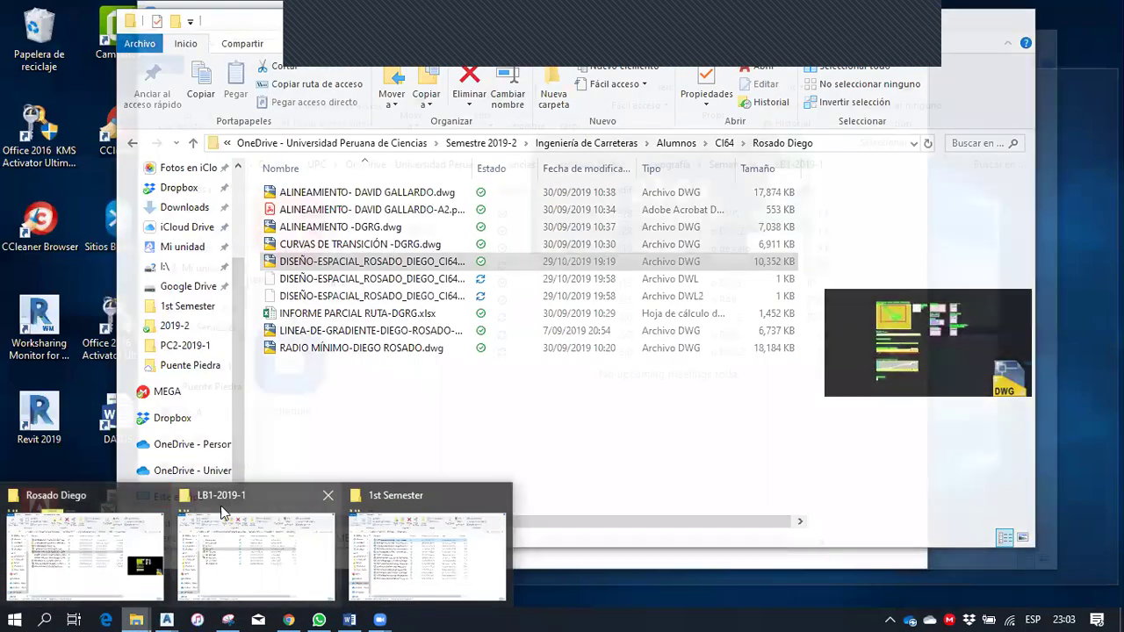
pyautogui.click(222, 513)
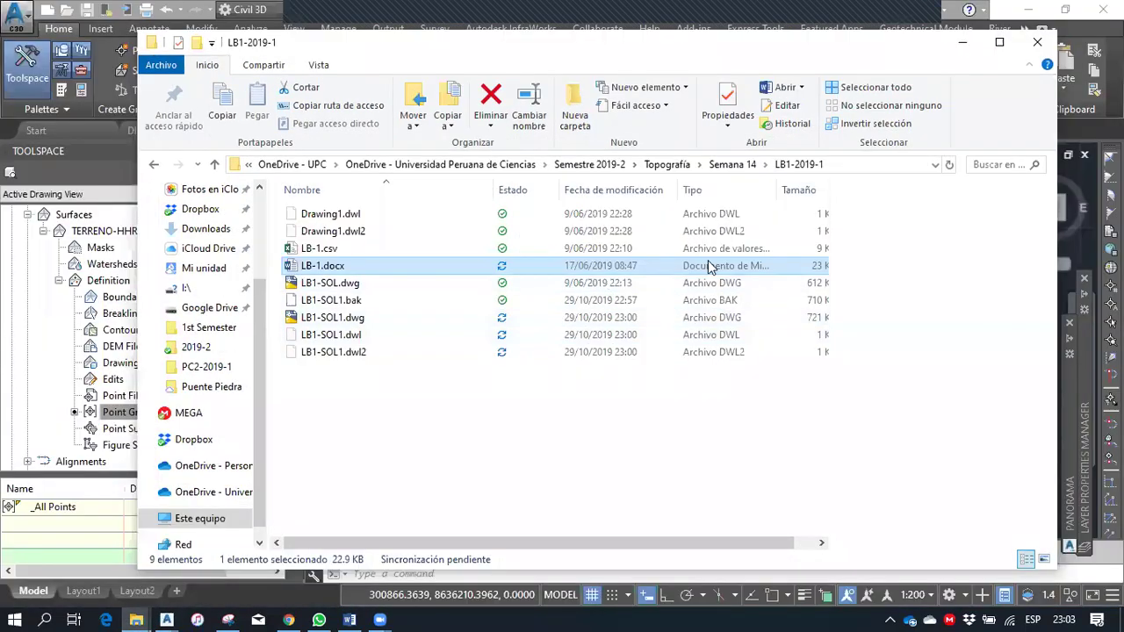
pyautogui.click(673, 167)
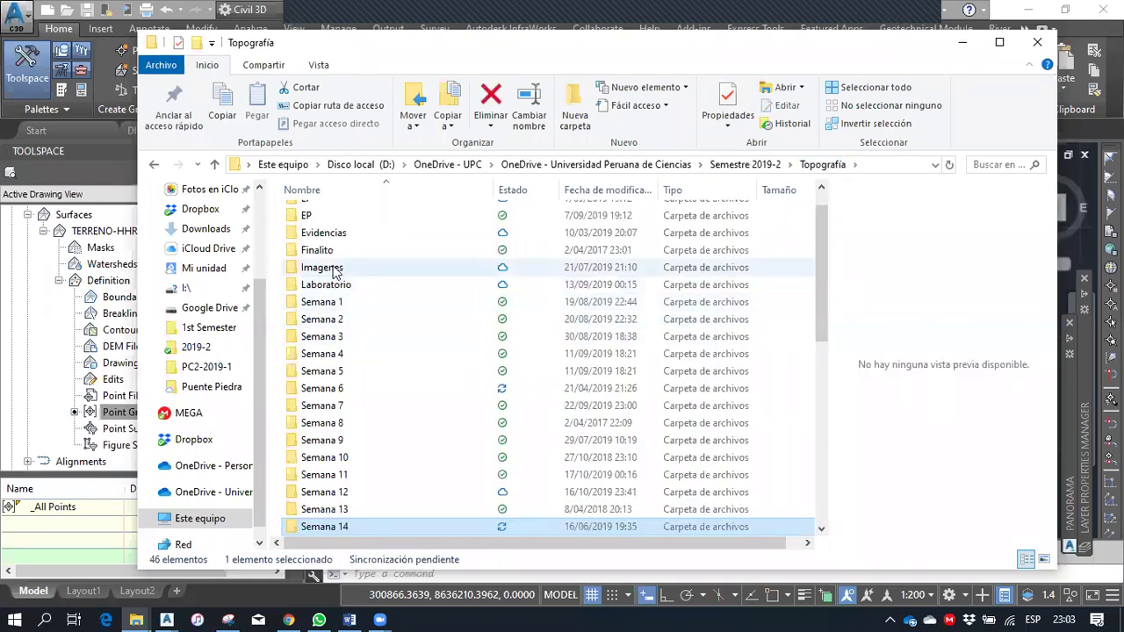
pyautogui.doubleClick(333, 285)
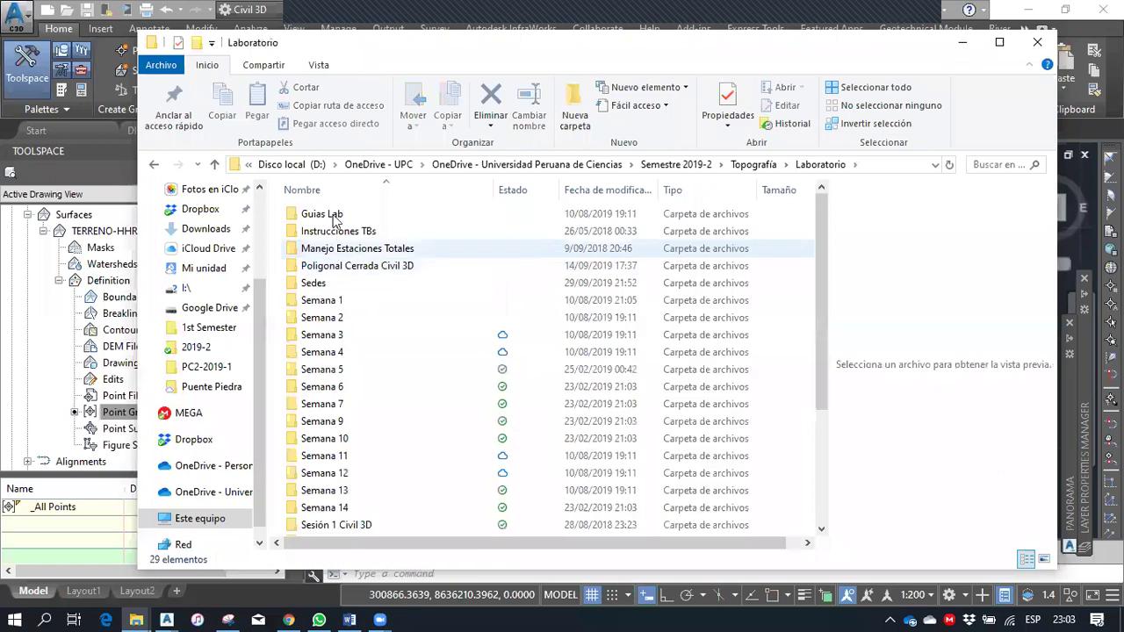
pyautogui.doubleClick(333, 217)
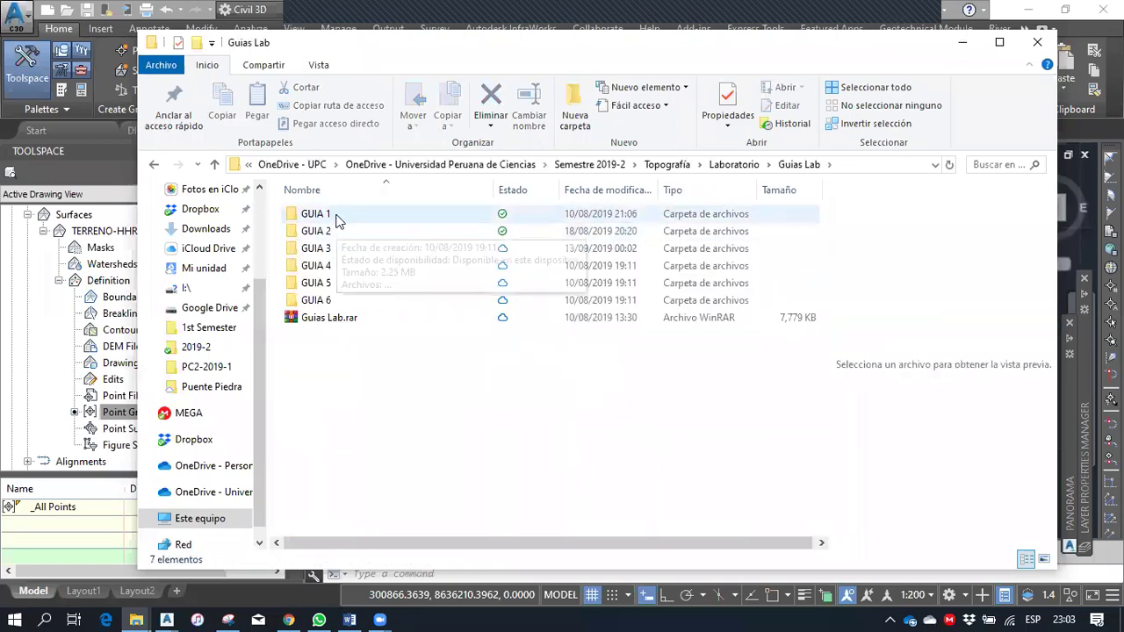
pyautogui.click(338, 220)
pyautogui.doubleClick(338, 219)
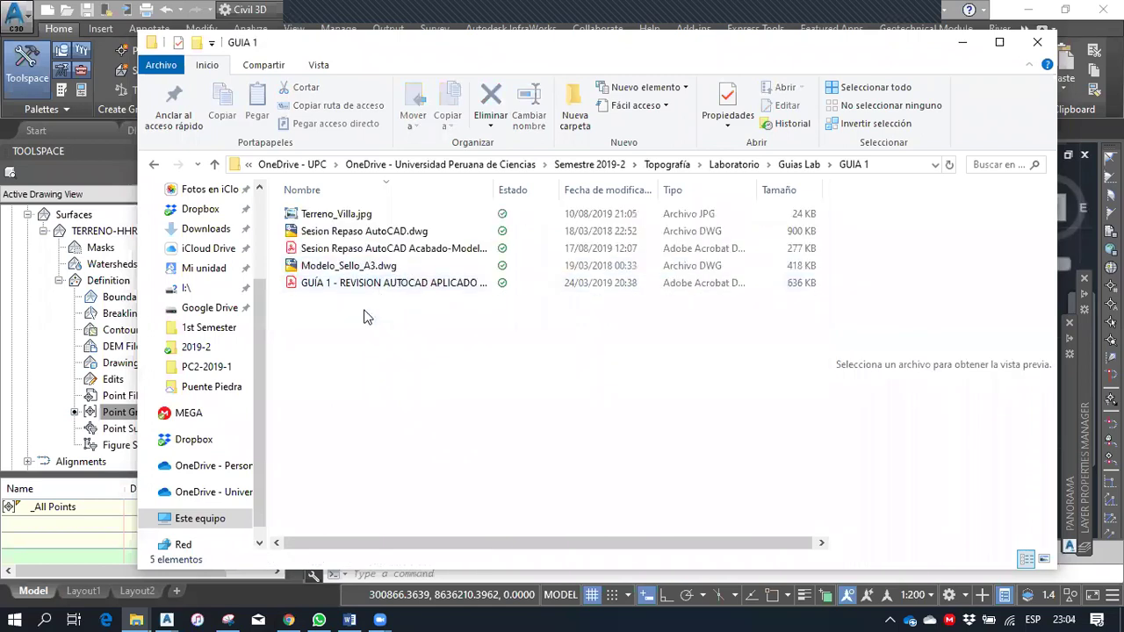
pyautogui.click(366, 268)
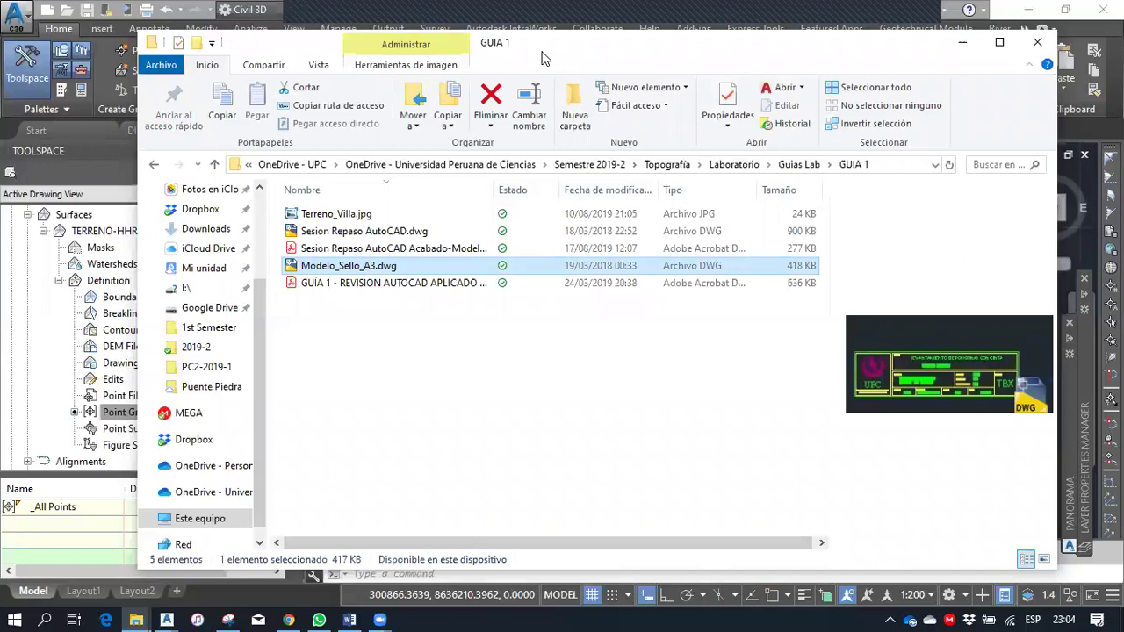
# Insert Modelo_Sello_A3.dwg into the LB1-SOL1 drawing inside the sheet frame, with the default scale of 1 and rotation of 0.
pyautogui.moveTo(542, 58); pyautogui.dragTo(1079, 107)
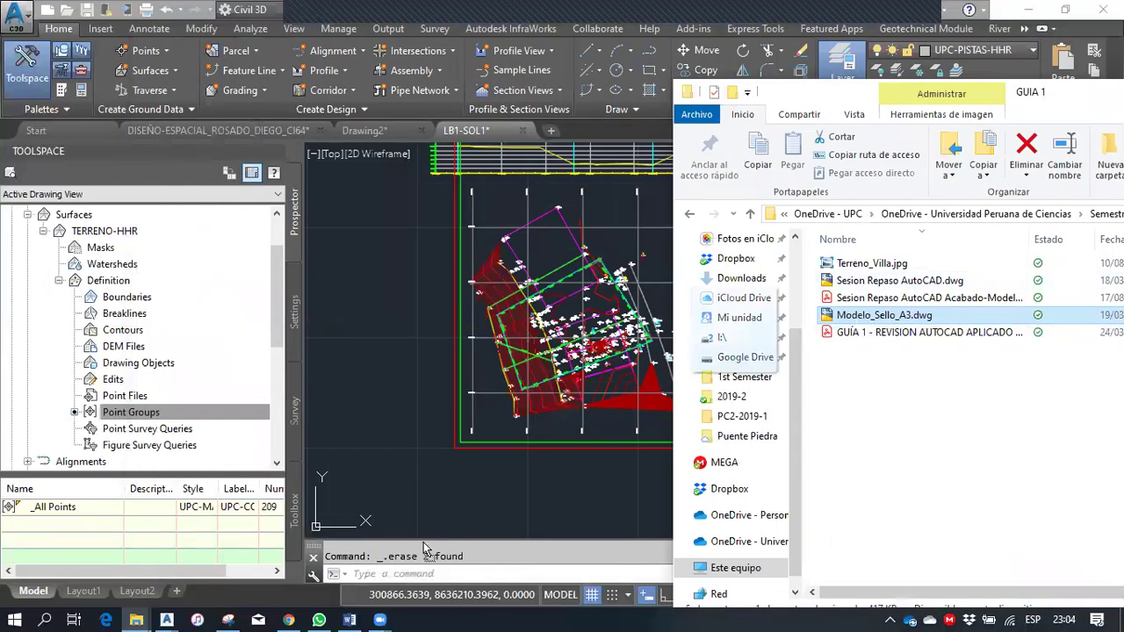
pyautogui.click(472, 506)
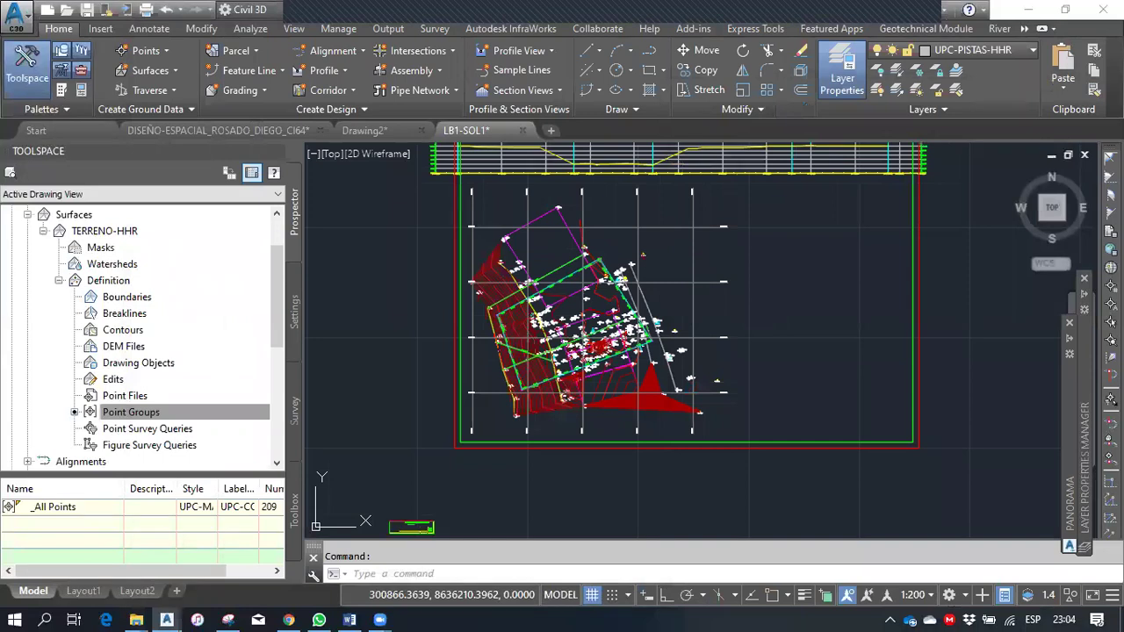
pyautogui.click(758, 412)
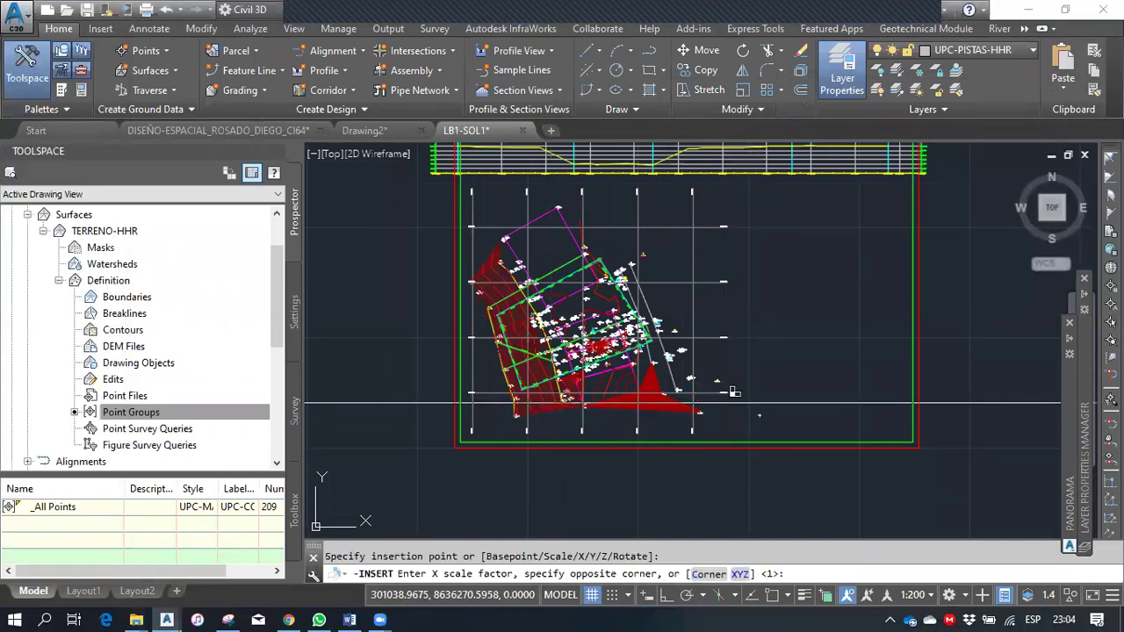
pyautogui.press('Return')
pyautogui.press('Return')
pyautogui.press('Return')
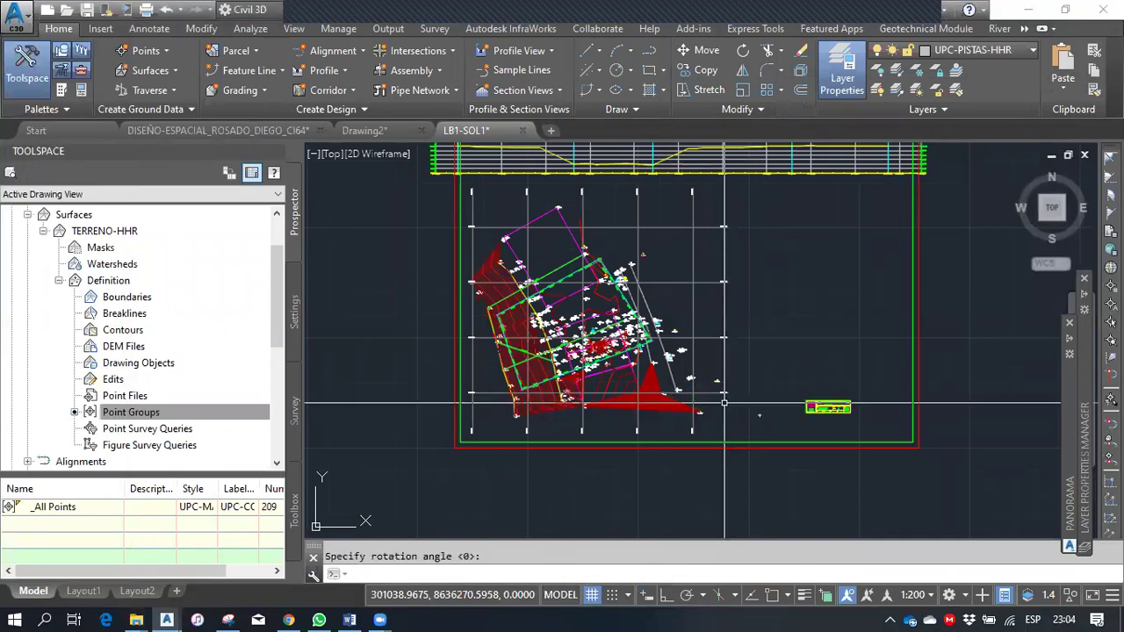
# Scale the inserted title block by a factor of 2.5.
pyautogui.write('sc')
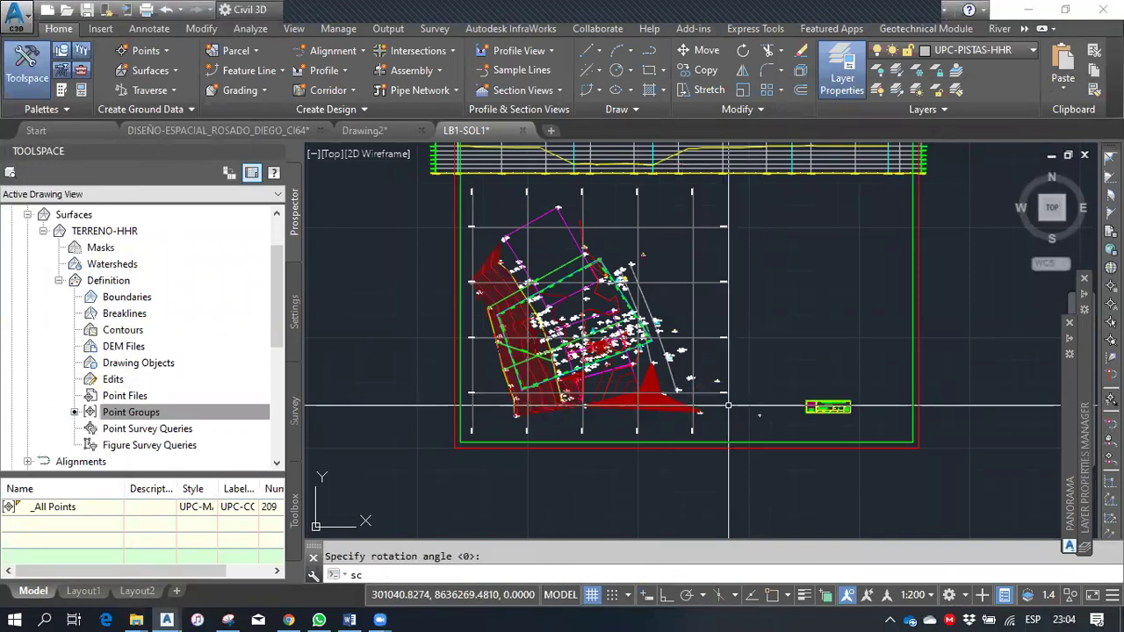
pyautogui.press('Return')
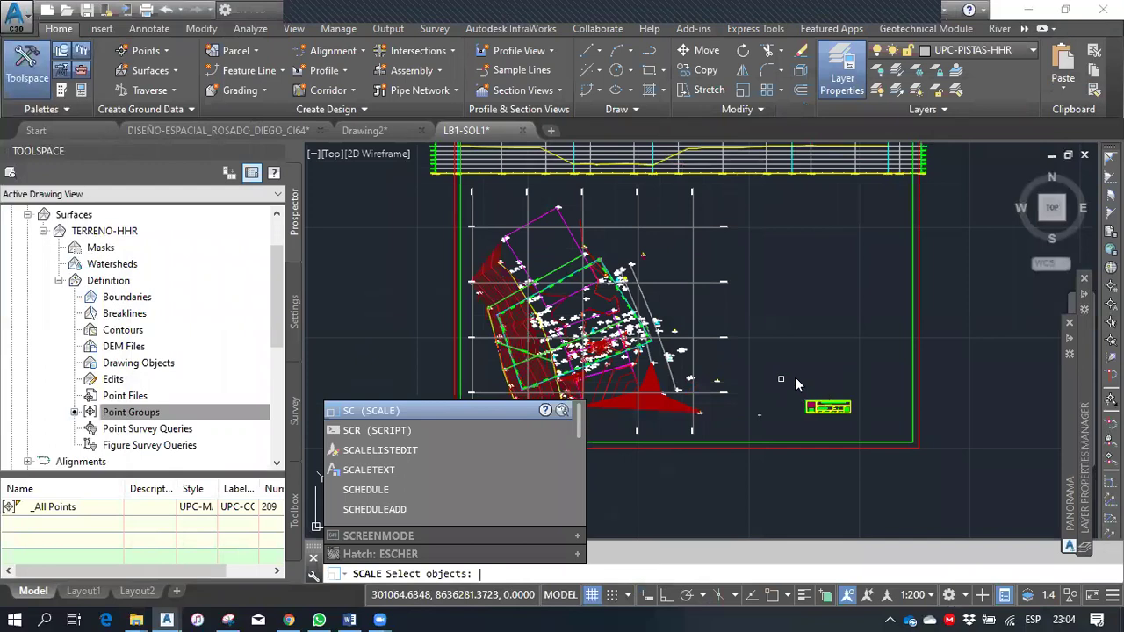
pyautogui.click(787, 376)
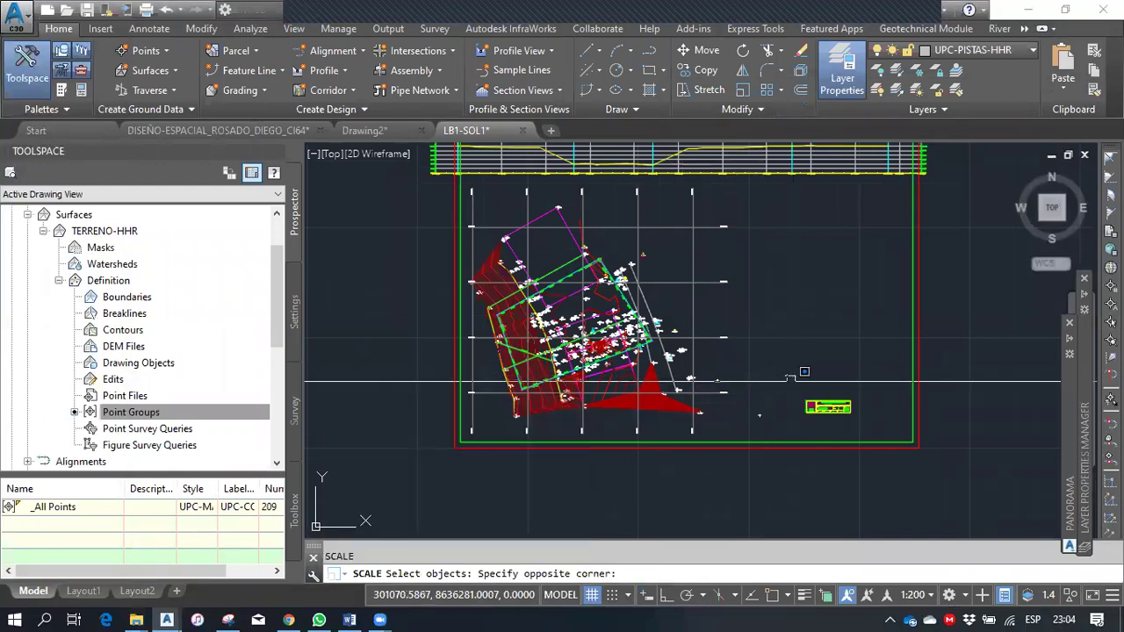
pyautogui.click(878, 428)
pyautogui.press('Return')
pyautogui.click(866, 420)
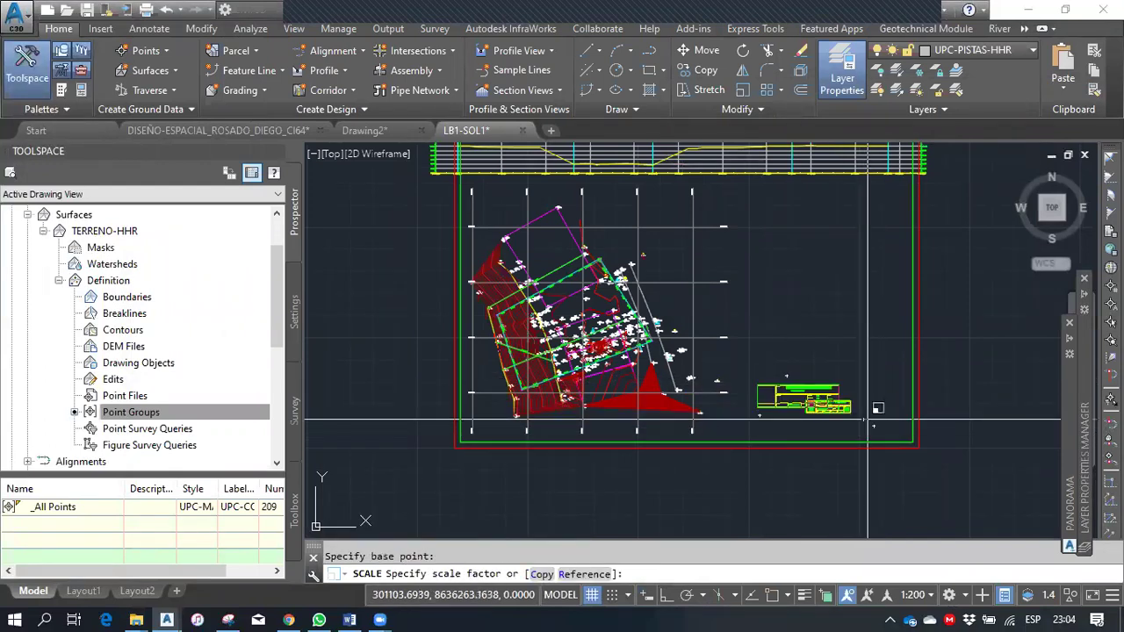
pyautogui.write('2.5')
pyautogui.press('Return')
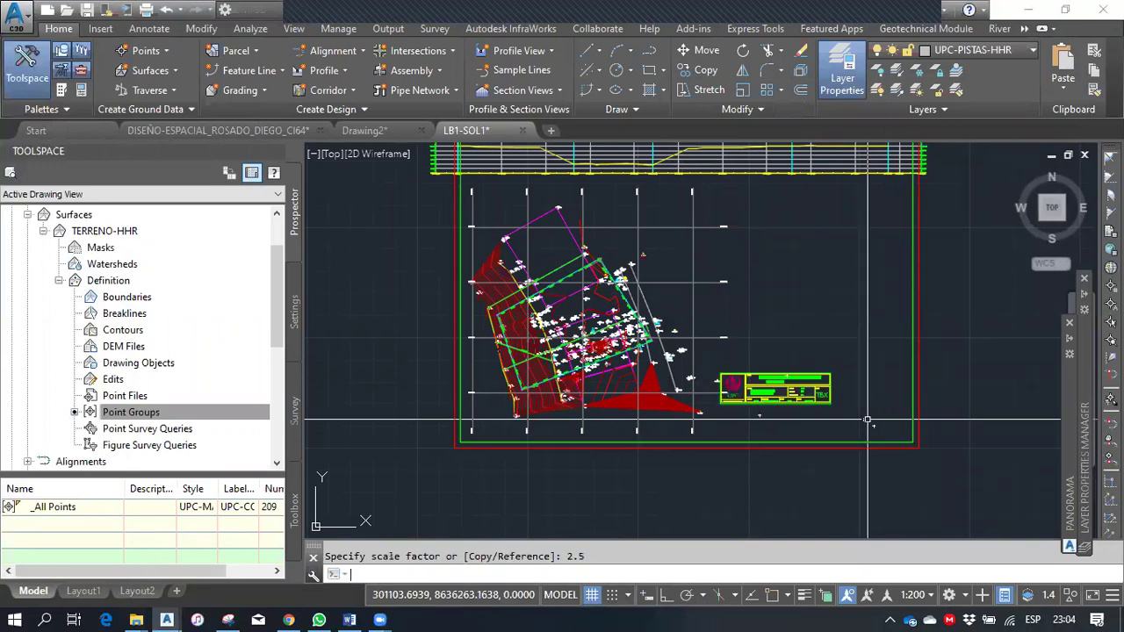
pyautogui.write('m')
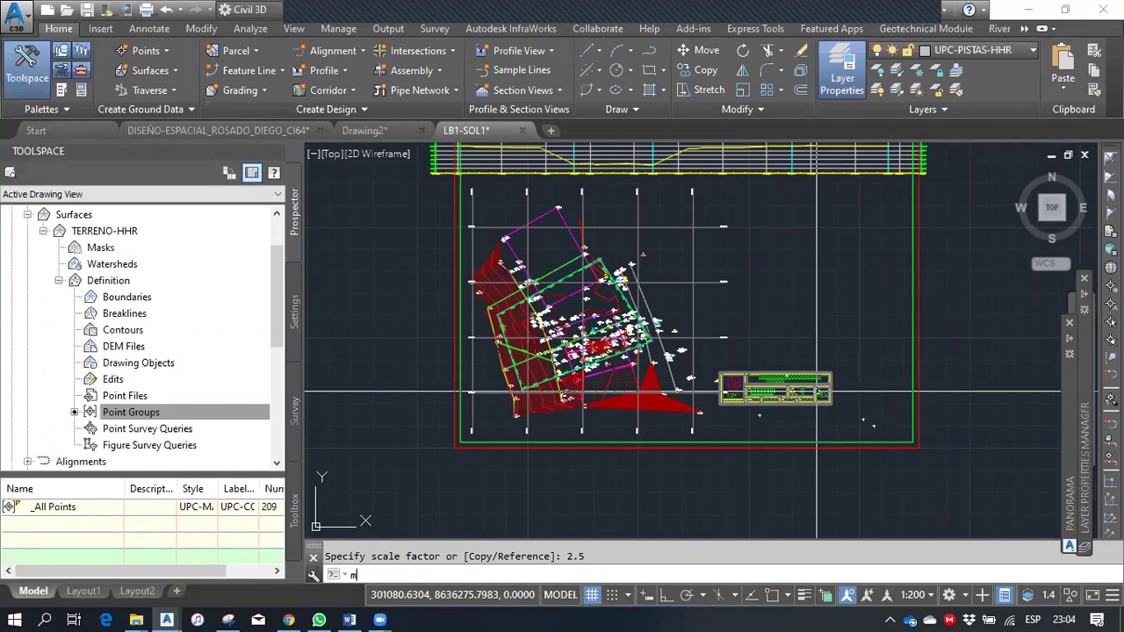
pyautogui.press('Return')
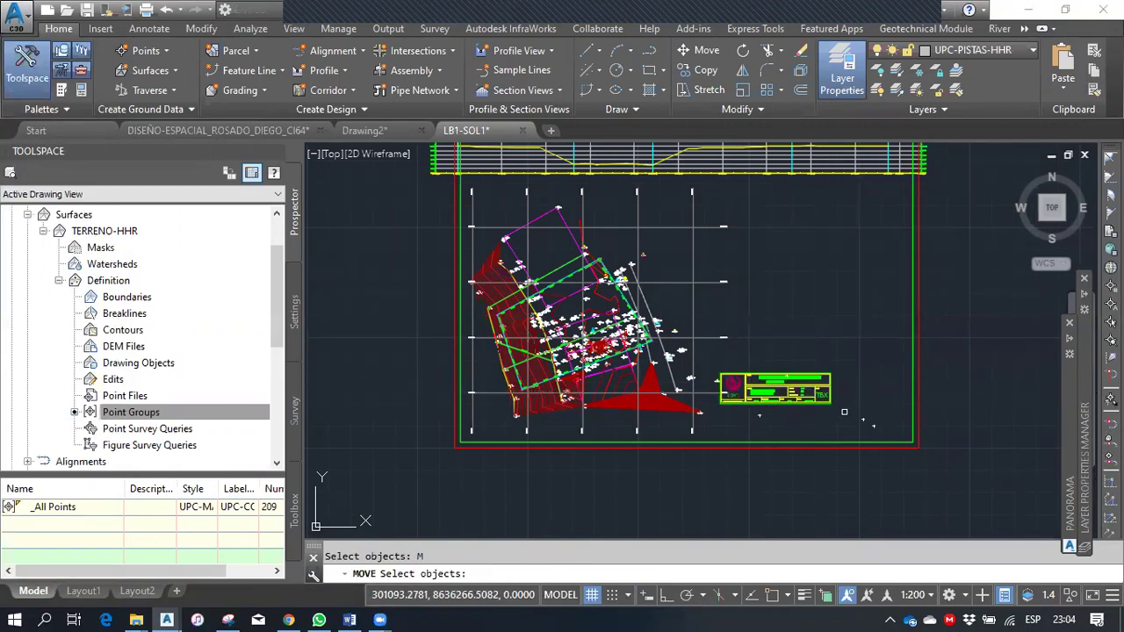
pyautogui.scroll(2, 672, 387)
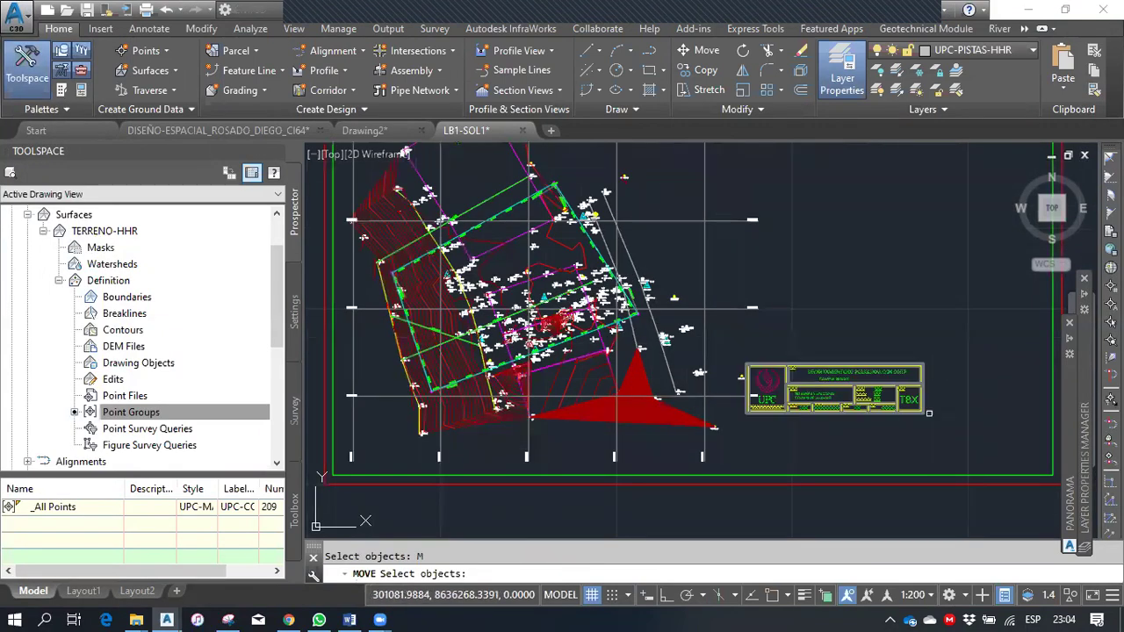
pyautogui.scroll(3, 929, 412)
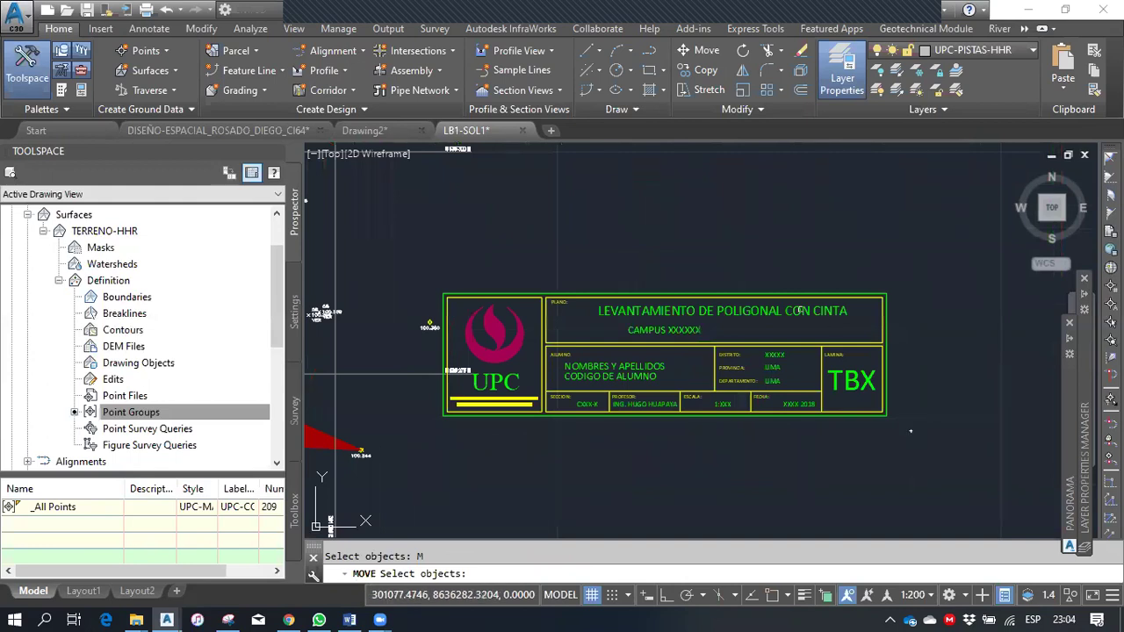
pyautogui.press('Escape')
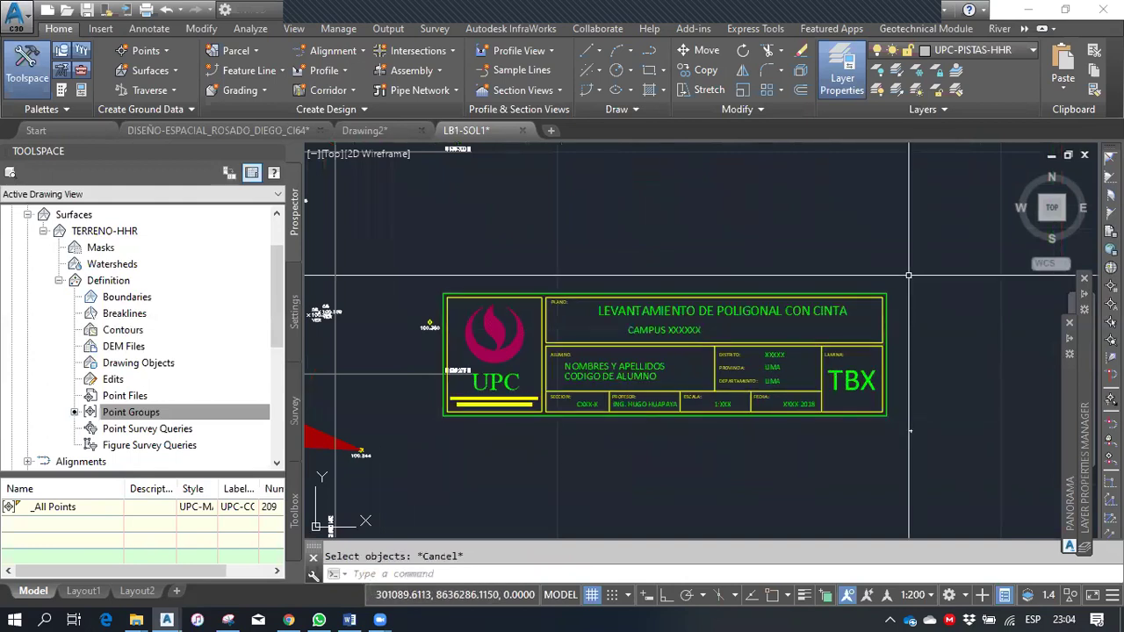
# Move the title block by its lower-right corner, with object snap on, to the lower-right corner of the green inner frame.
pyautogui.press('space')
pyautogui.click(909, 259)
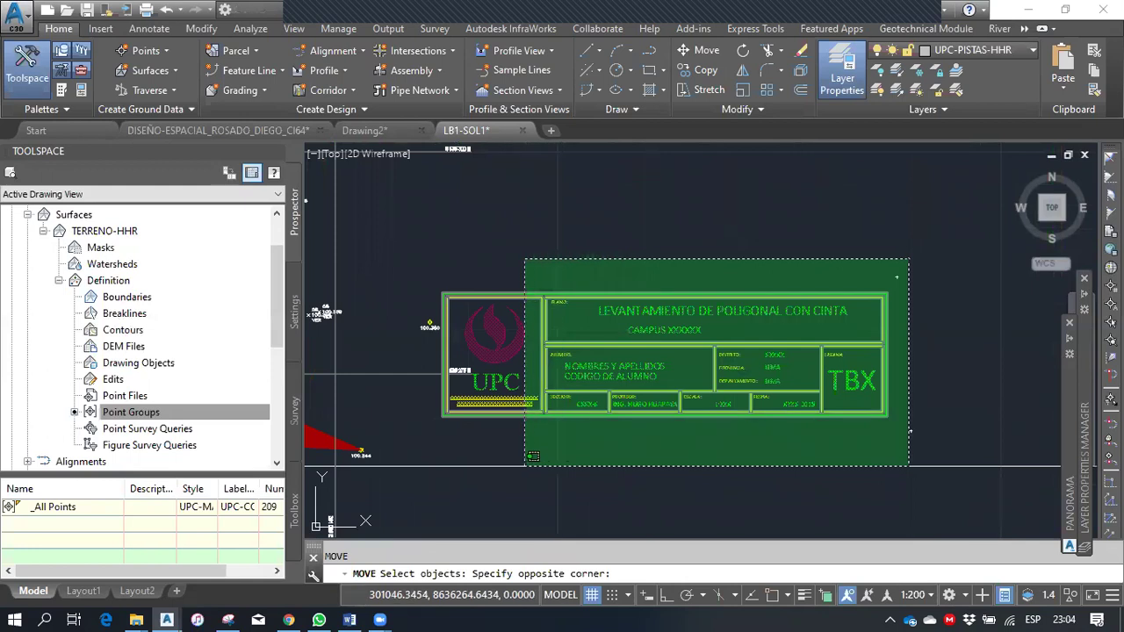
pyautogui.click(495, 468)
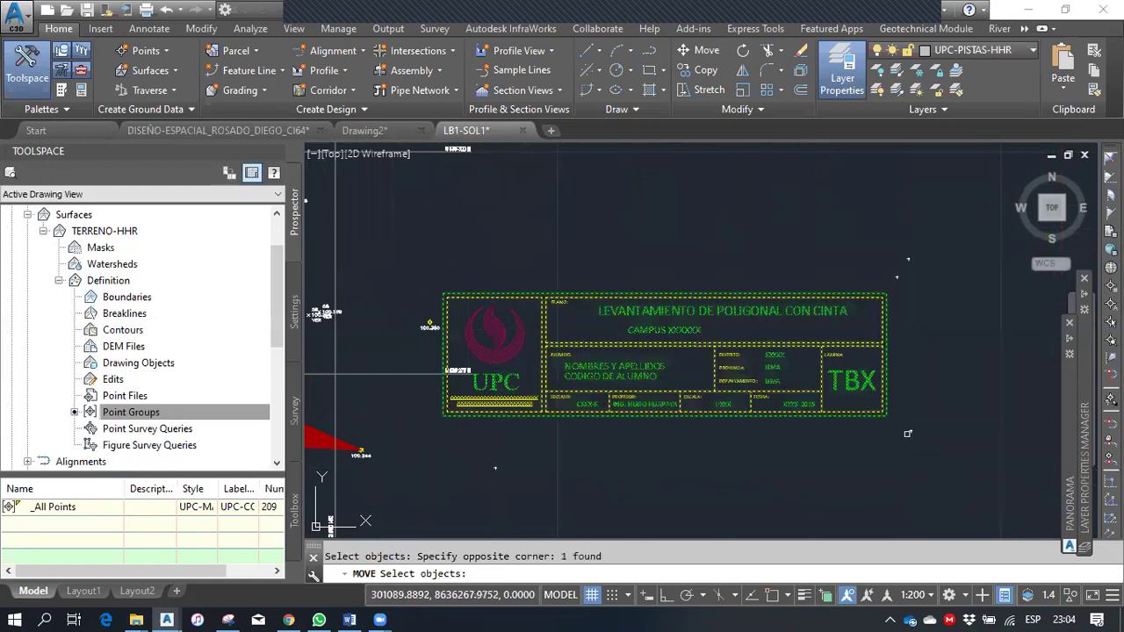
pyautogui.press('space')
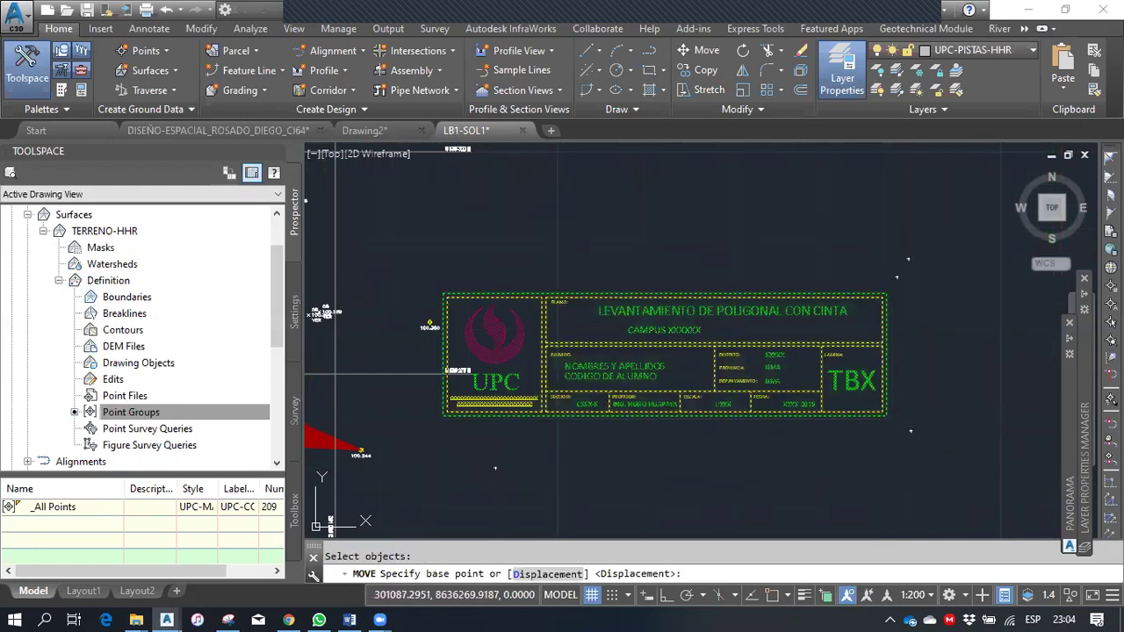
pyautogui.press('F3')
pyautogui.click(886, 414)
pyautogui.scroll(-4, 886, 412)
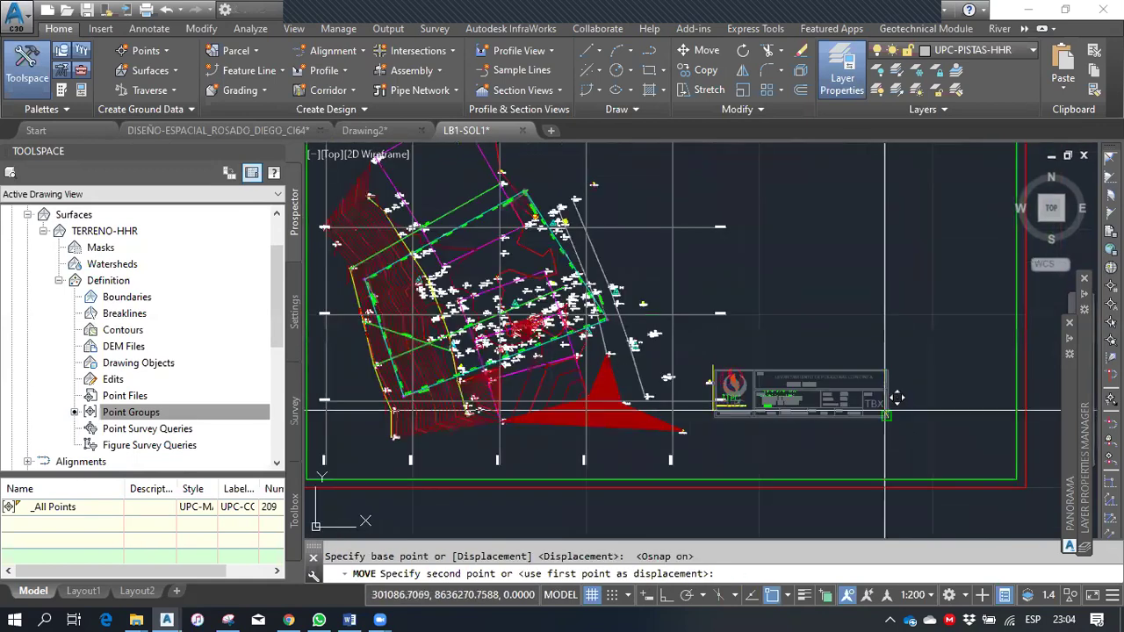
pyautogui.moveTo(897, 398); pyautogui.dragTo(852, 323, button='middle')
pyautogui.click(966, 407)
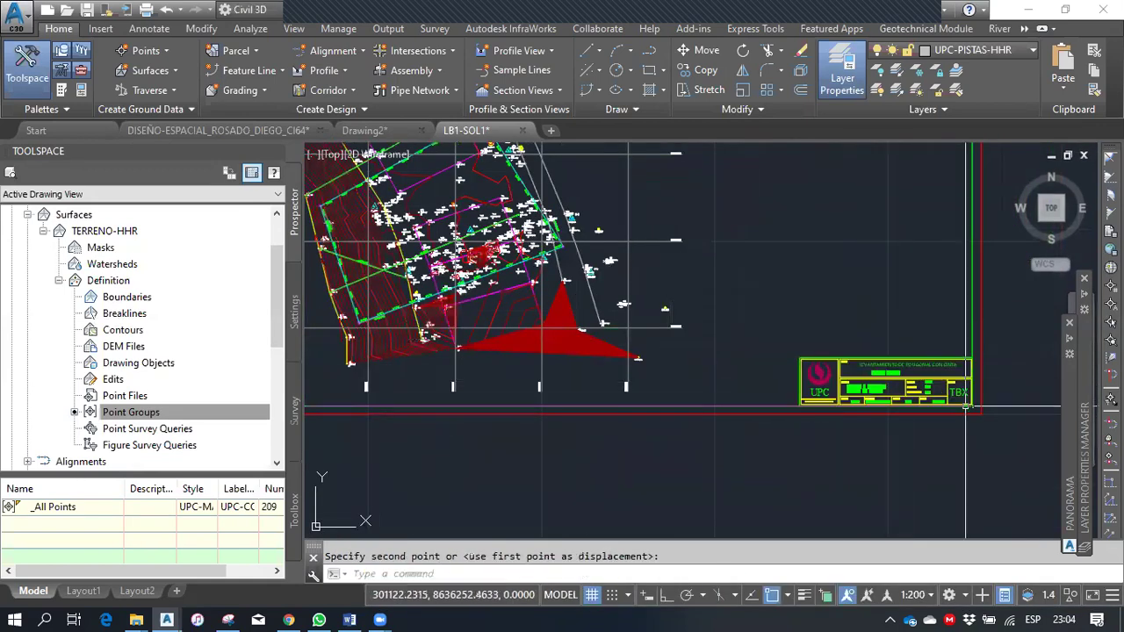
pyautogui.press('Escape')
pyautogui.scroll(-2, 742, 452)
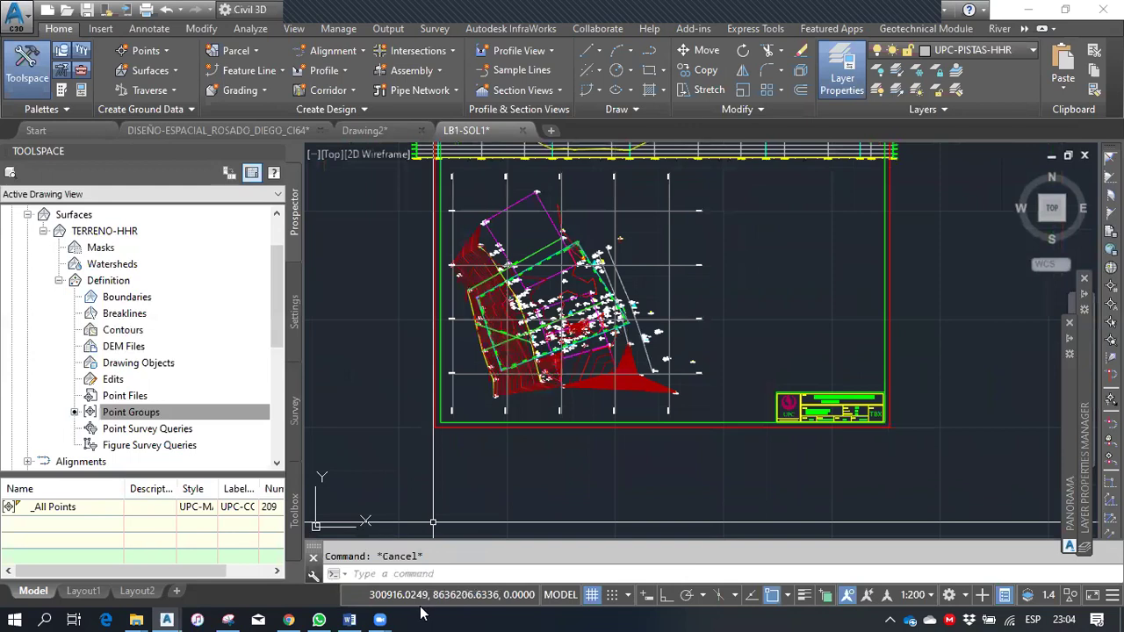
# Switch to the Word document to check the drawing requirements of the assignment.
pyautogui.click(350, 620)
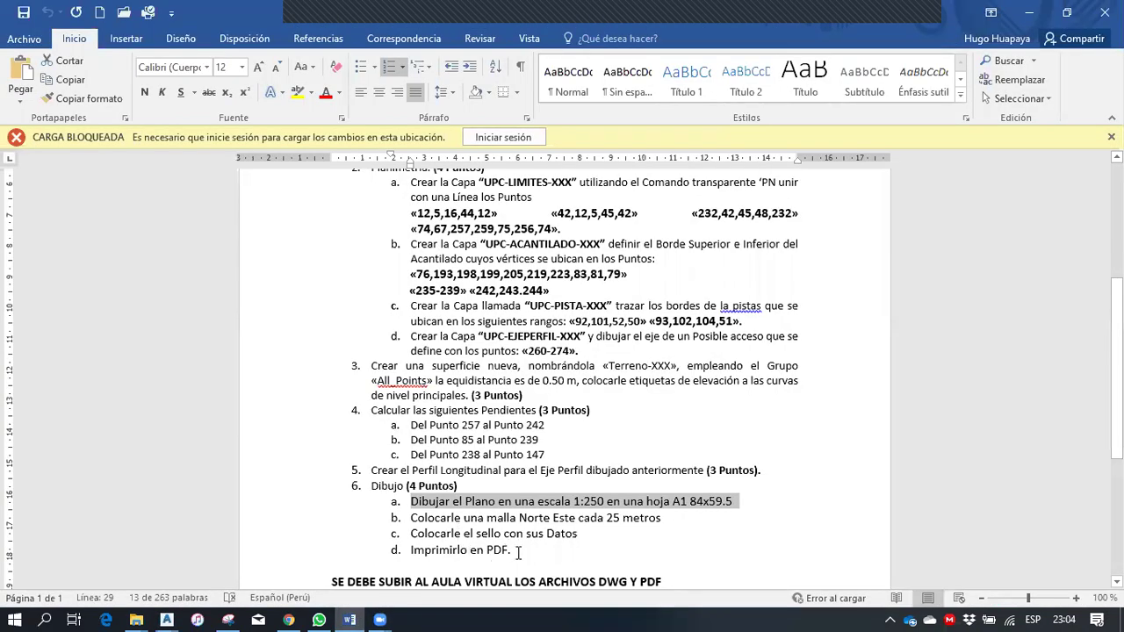
# Return to the Civil 3D drawing and assign the UPC.ctb plot style table to all layouts in the plot settings.
pyautogui.click(351, 619)
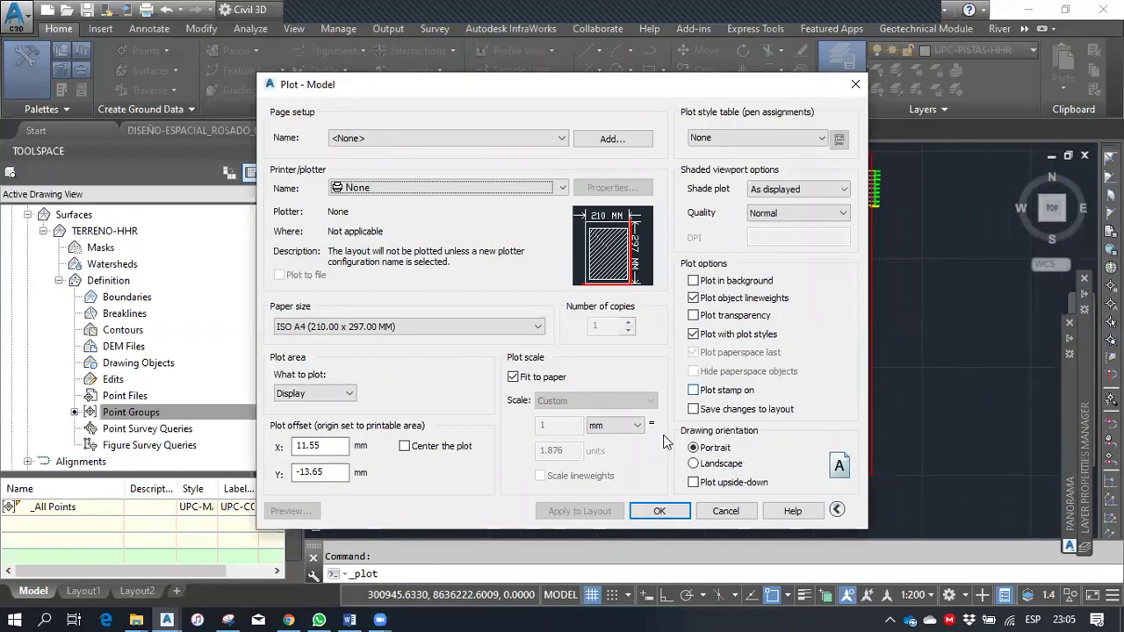
pyautogui.click(710, 140)
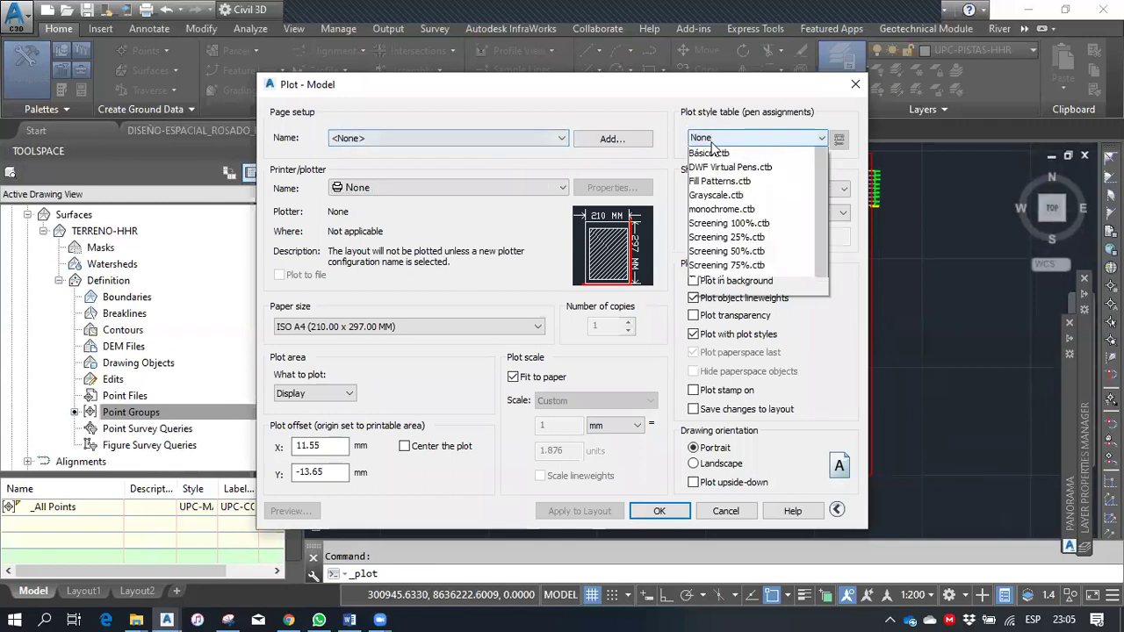
pyautogui.scroll(-1, 713, 329)
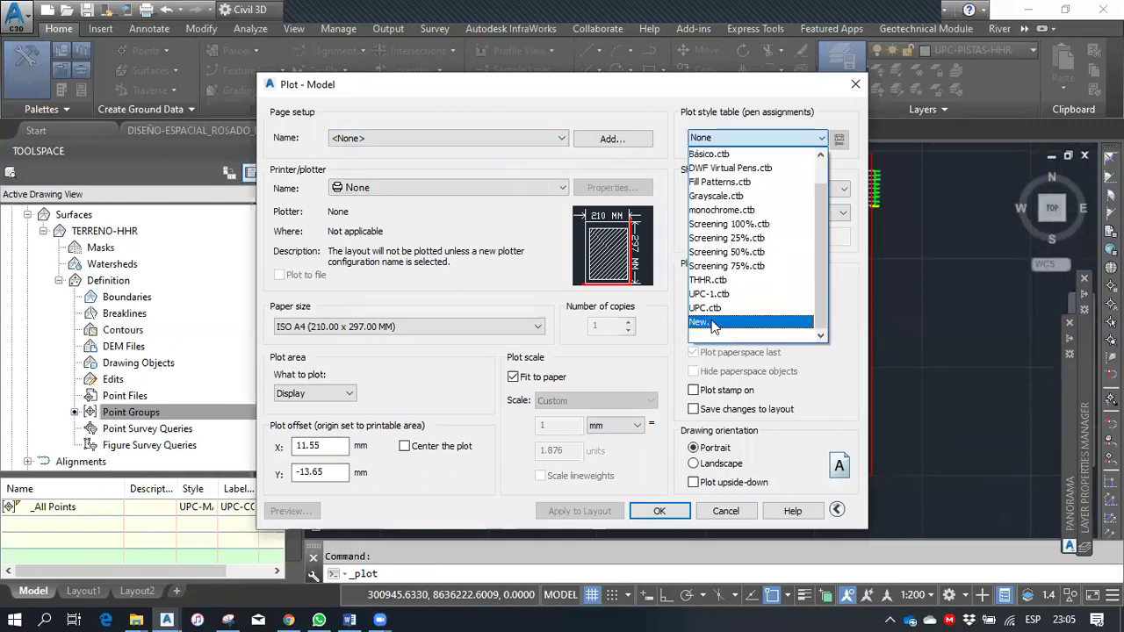
pyautogui.click(713, 310)
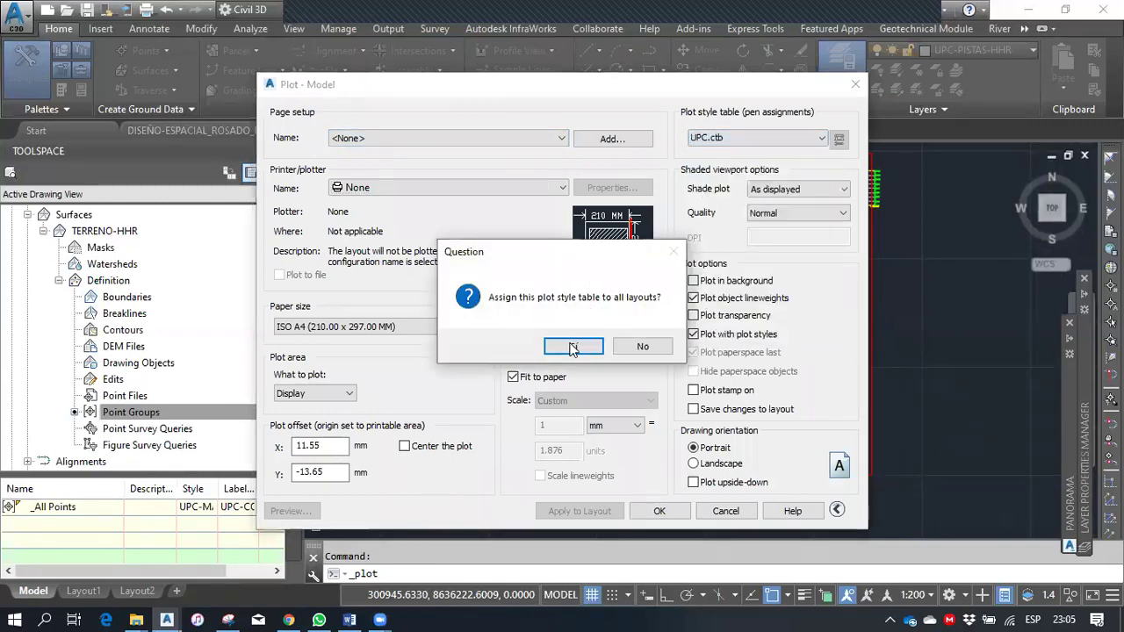
pyautogui.click(572, 347)
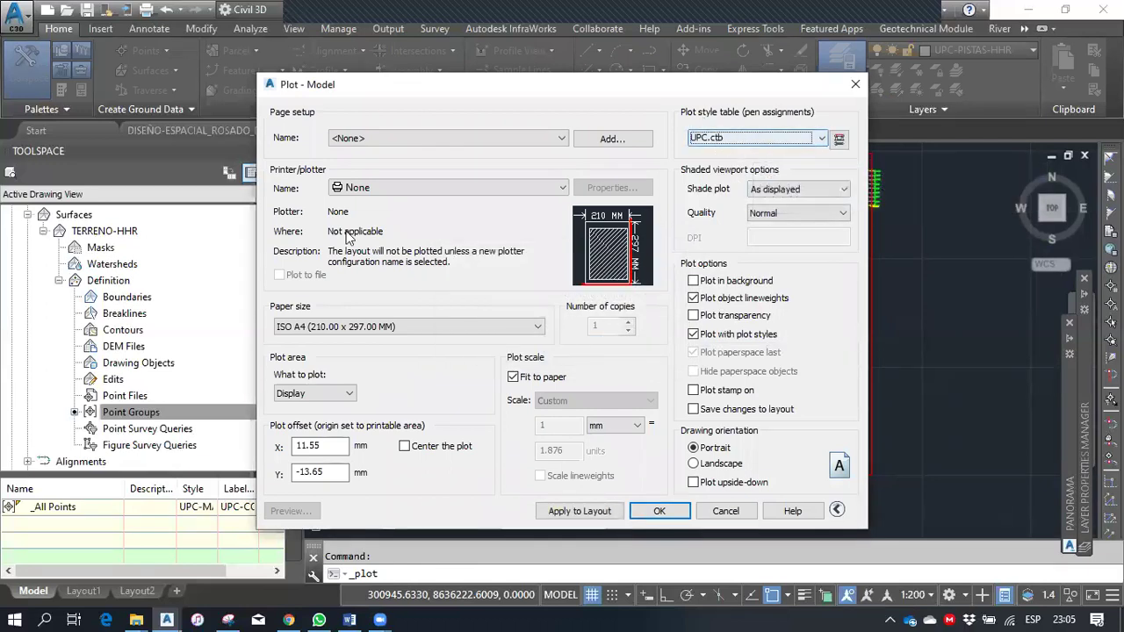
# Set the plotter to AutoCAD PDF (High Quality Print).pc3 with paper size ISO expand A1 (841.00 x 594.00 MM).
pyautogui.click(384, 187)
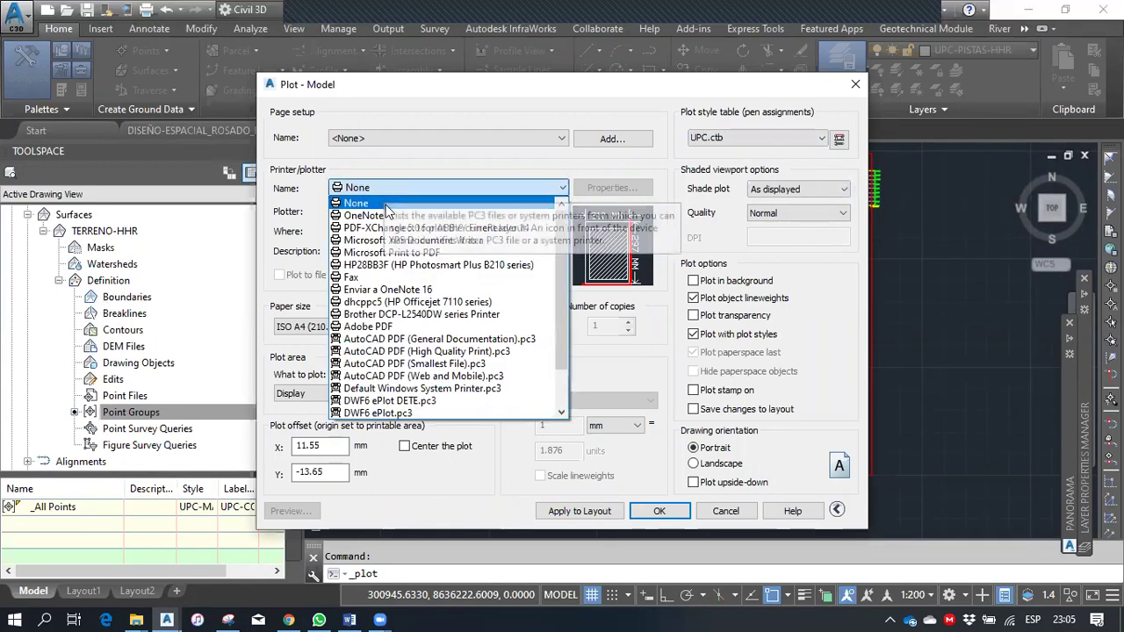
pyautogui.click(414, 351)
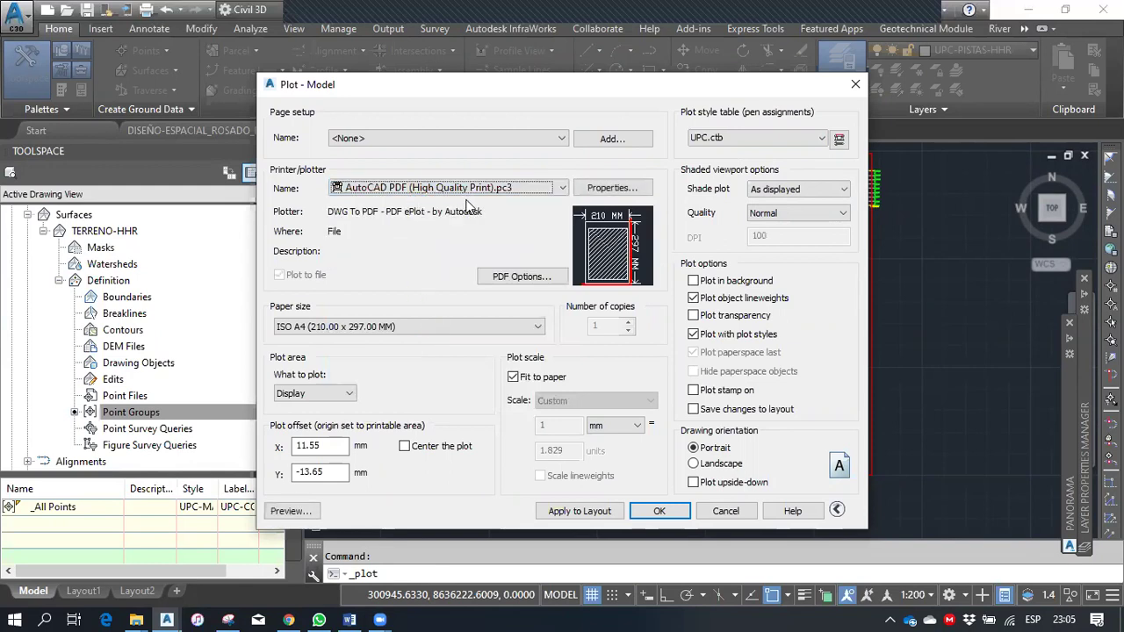
pyautogui.click(403, 327)
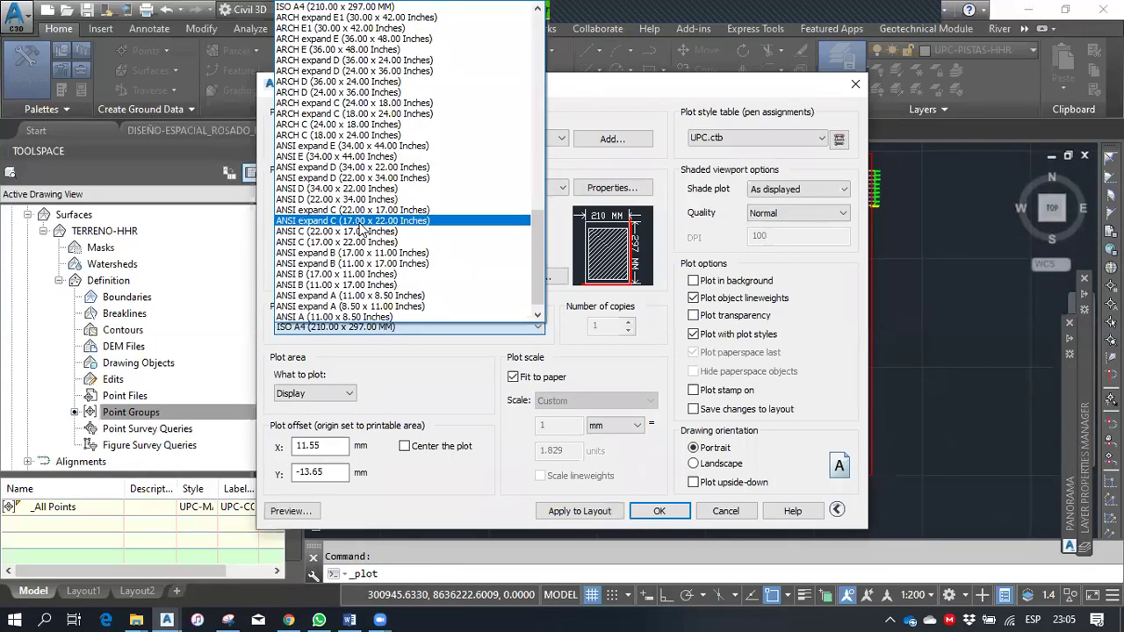
pyautogui.scroll(2, 360, 226)
pyautogui.scroll(10, 360, 227)
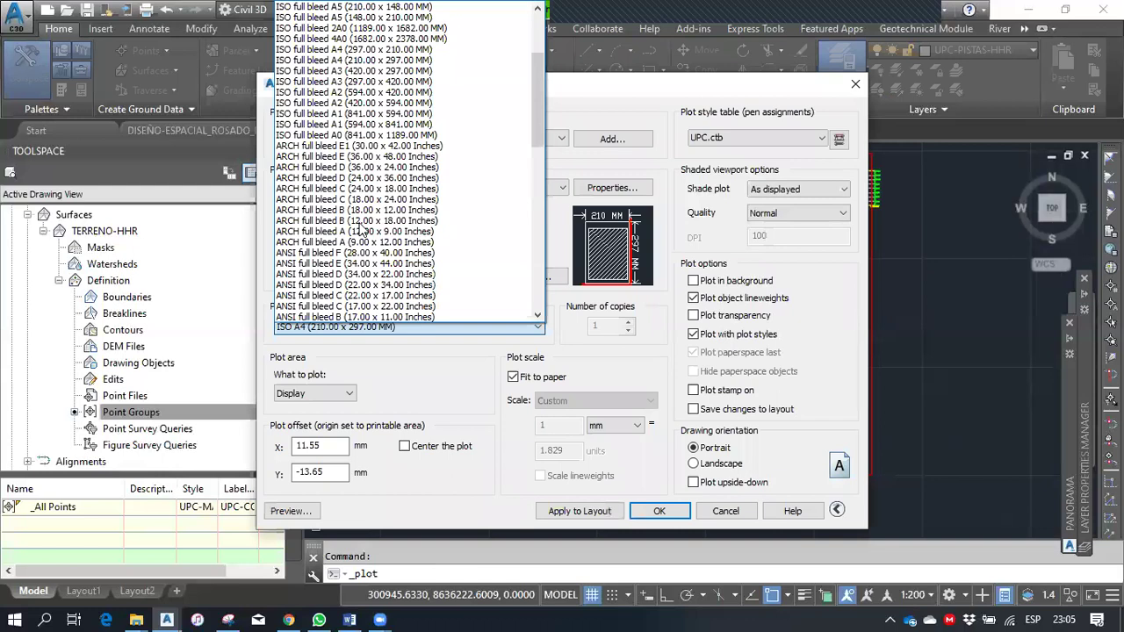
pyautogui.scroll(-7, 355, 226)
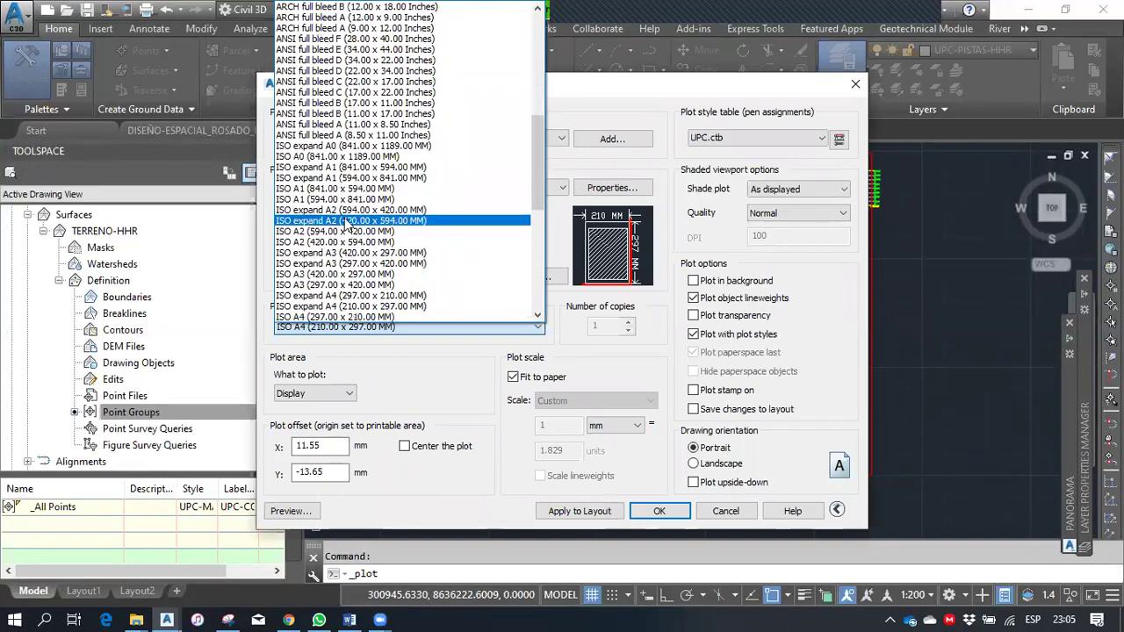
pyautogui.click(342, 167)
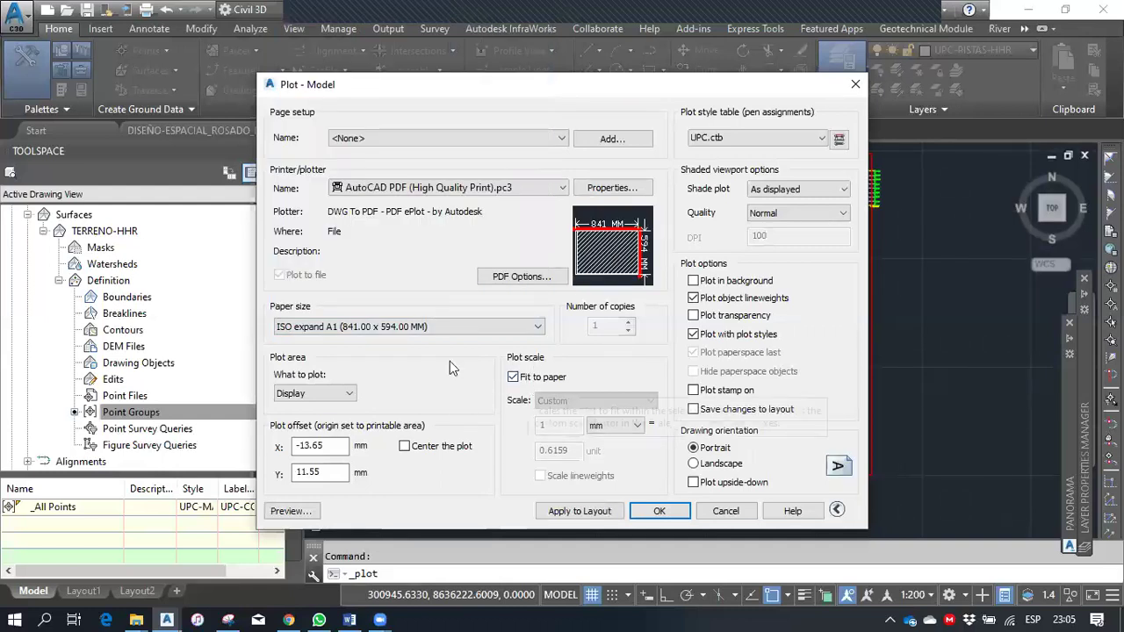
# Define the plot area as a window between opposite corners of the red outer frame, centred on the paper in landscape orientation.
pyautogui.click(286, 402)
pyautogui.click(294, 444)
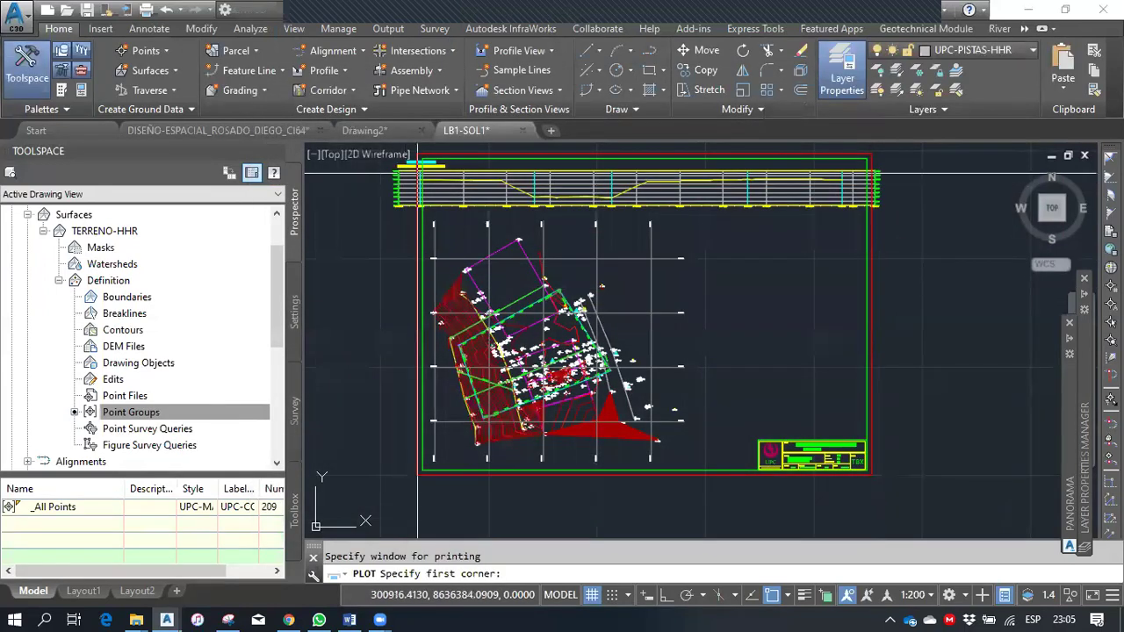
pyautogui.moveTo(440, 157); pyautogui.dragTo(546, 226, button='middle')
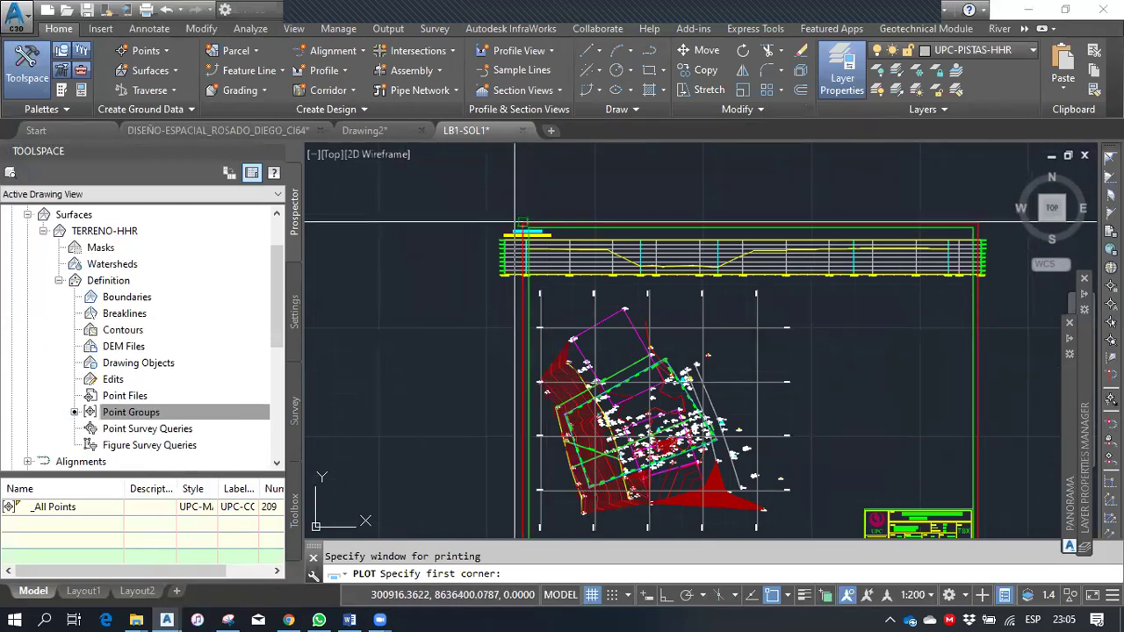
pyautogui.click(525, 217)
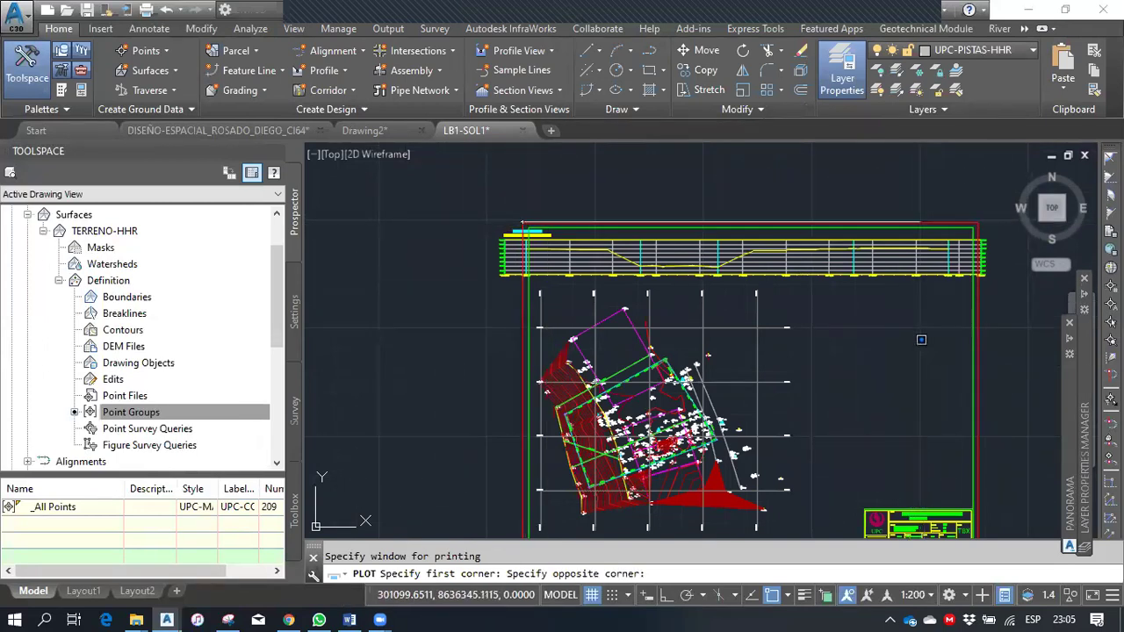
pyautogui.moveTo(973, 499); pyautogui.dragTo(591, 251, button='middle')
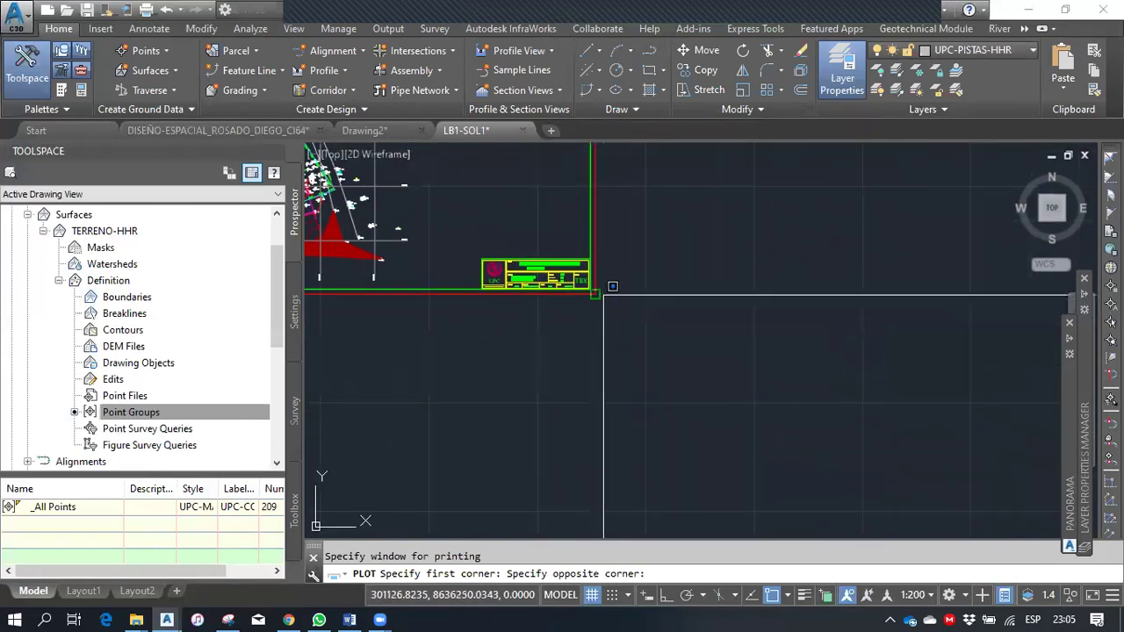
pyautogui.click(595, 293)
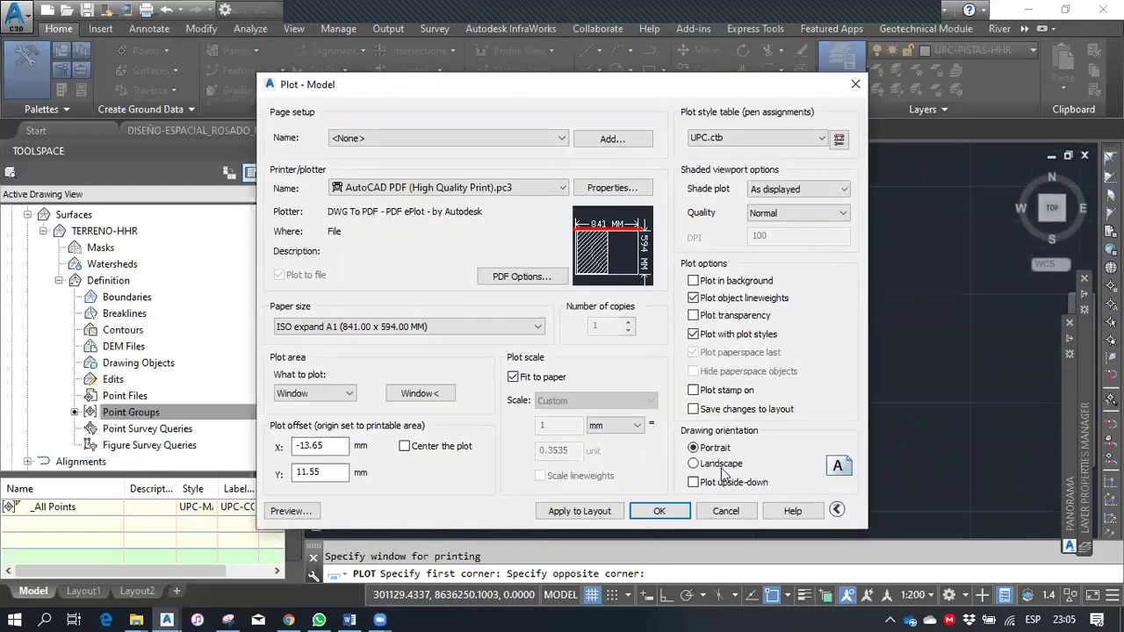
pyautogui.click(694, 463)
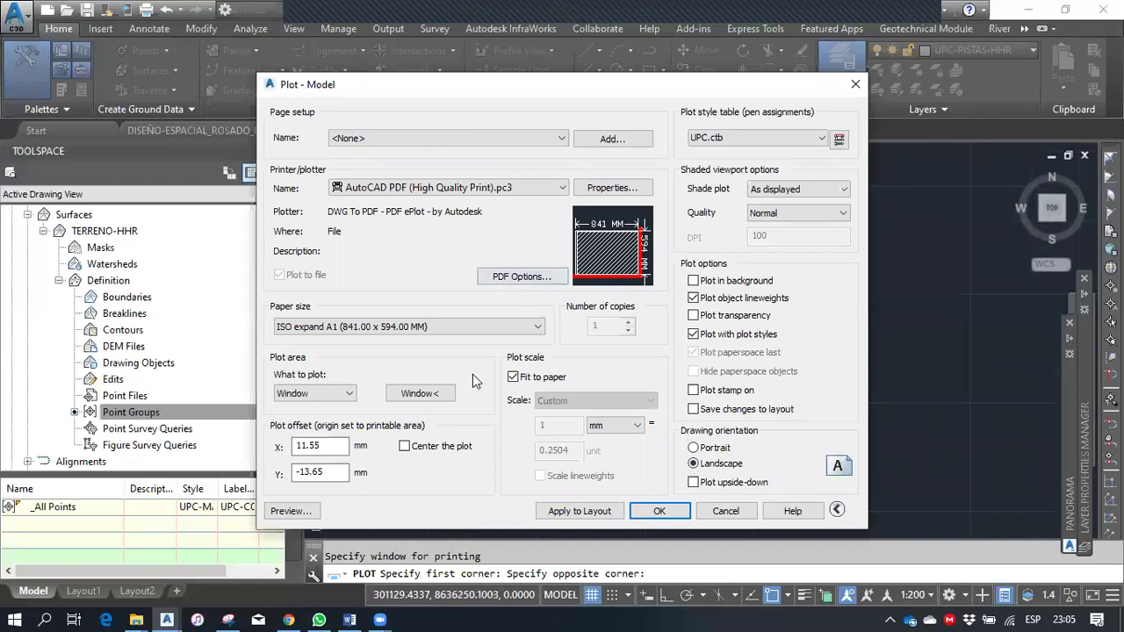
pyautogui.click(405, 447)
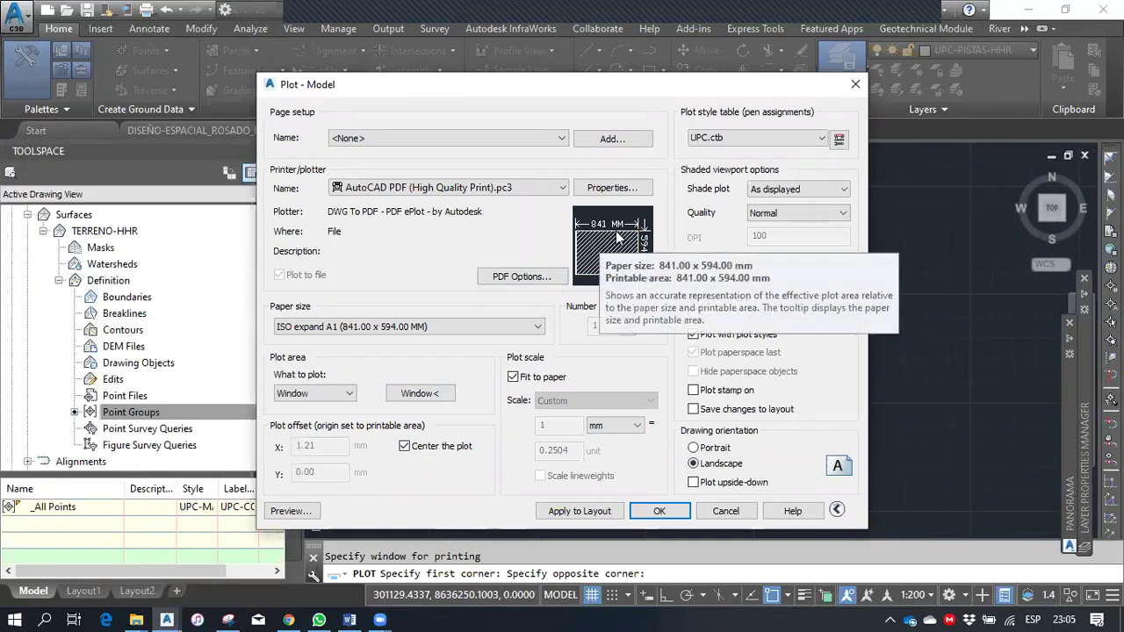
# Examine the printable-area margins of the ISO expand A1 (841 x 594 mm) paper in the plotter's properties.
pyautogui.click(594, 186)
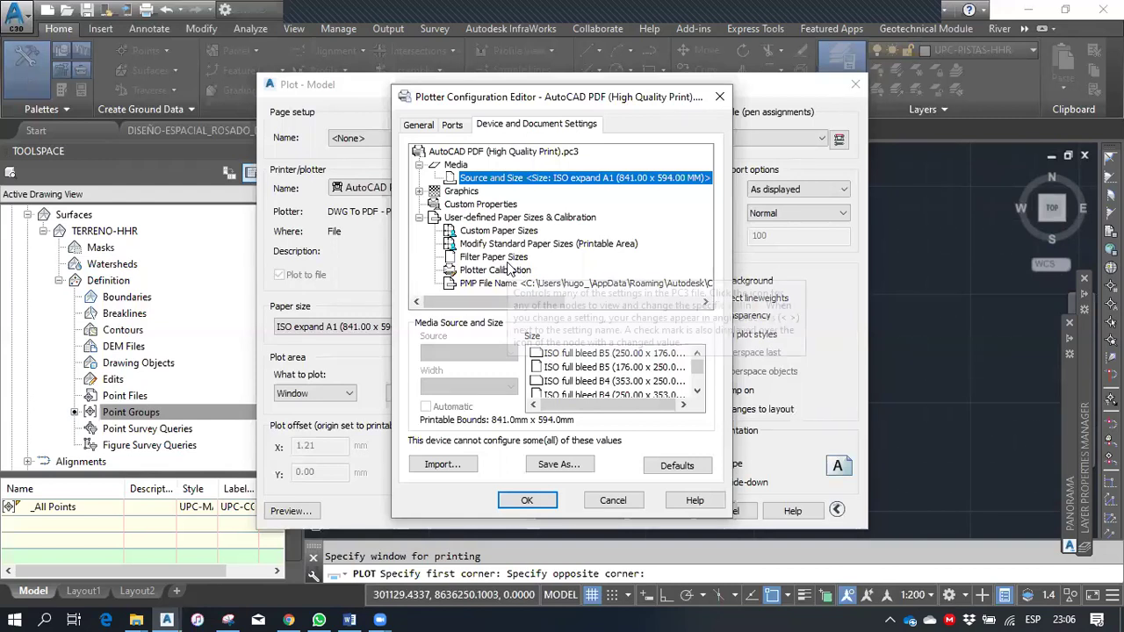
pyautogui.click(531, 244)
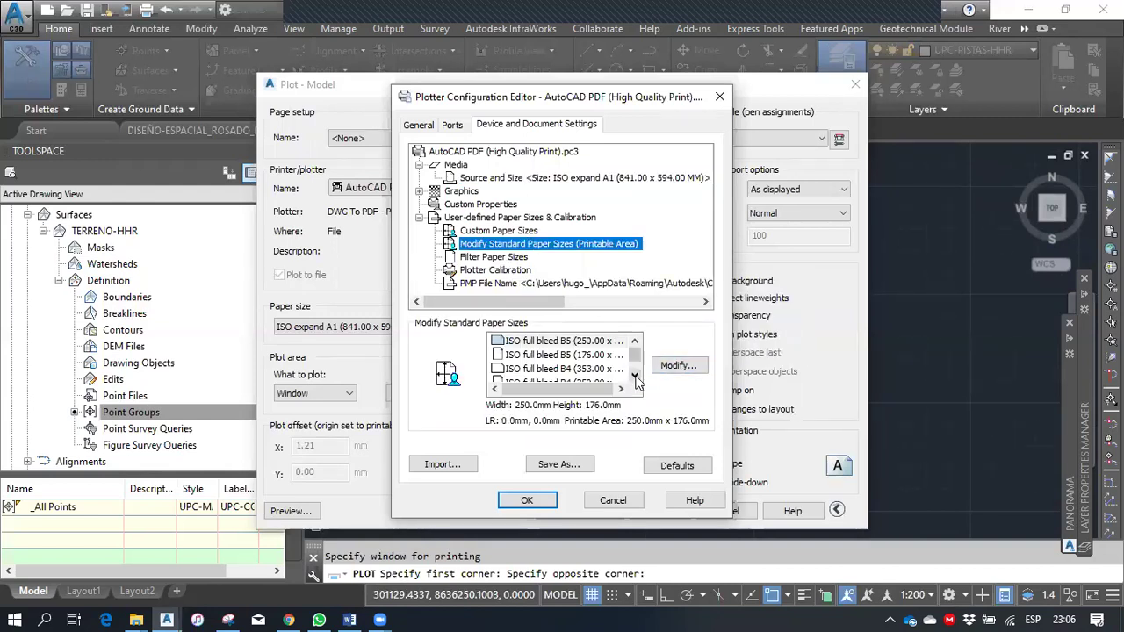
pyautogui.click(635, 376)
pyautogui.click(635, 376)
pyautogui.click(634, 376)
pyautogui.click(634, 376)
pyautogui.click(635, 376)
pyautogui.click(635, 376)
pyautogui.click(634, 376)
pyautogui.click(635, 376)
pyautogui.click(635, 376)
pyautogui.click(635, 376)
pyautogui.click(635, 376)
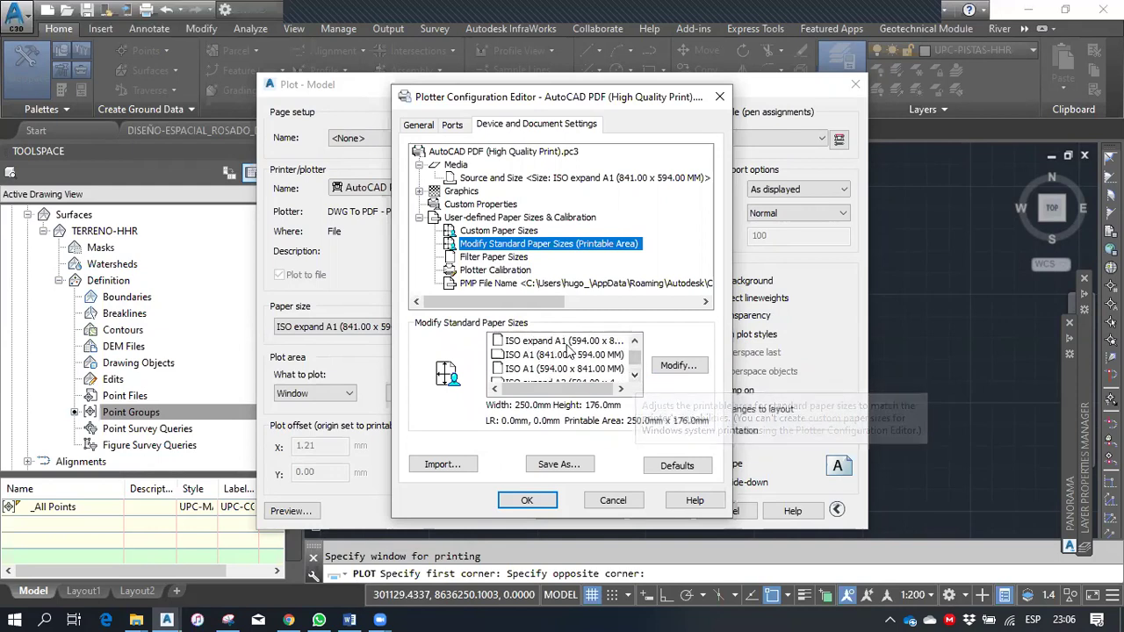
pyautogui.click(634, 343)
pyautogui.click(559, 356)
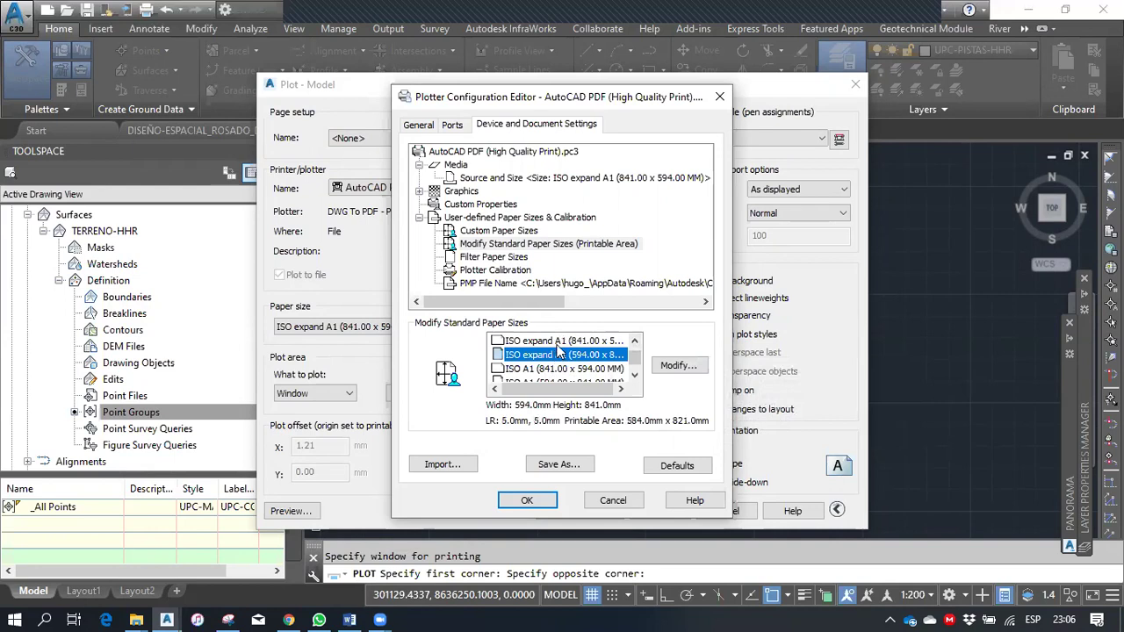
pyautogui.click(556, 343)
pyautogui.moveTo(545, 104); pyautogui.dragTo(693, 125)
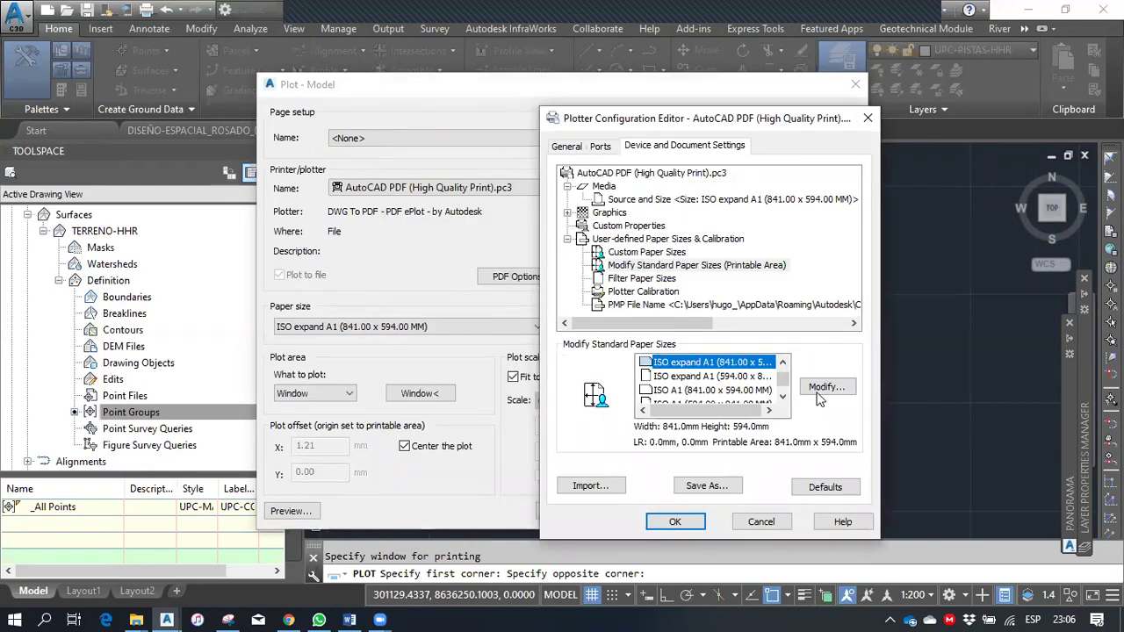
pyautogui.click(820, 395)
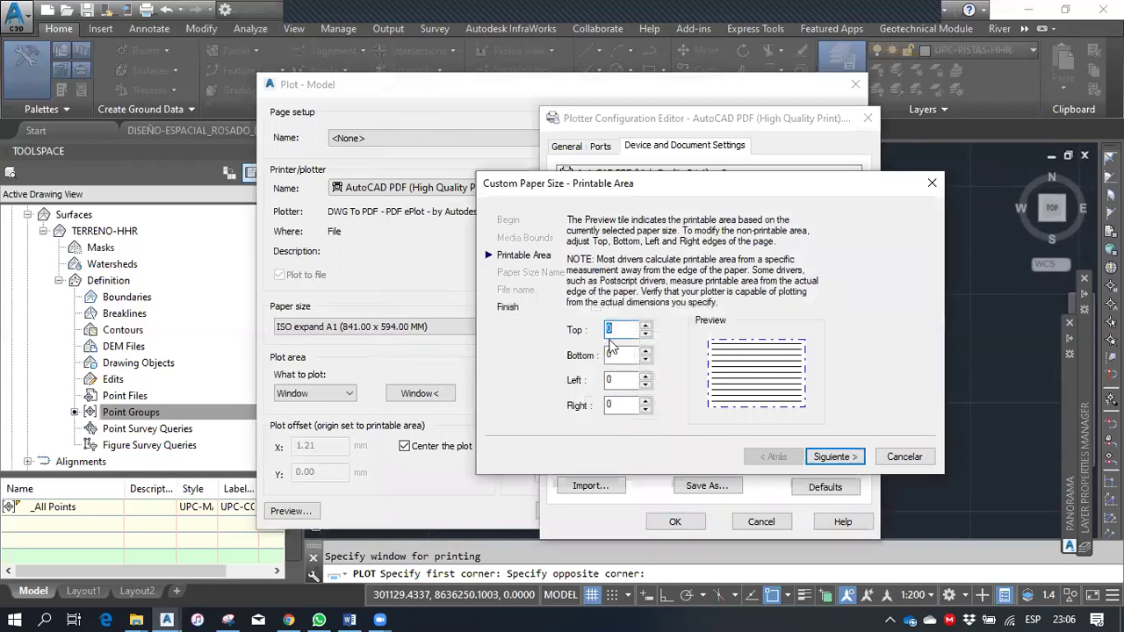
pyautogui.press('Tab')
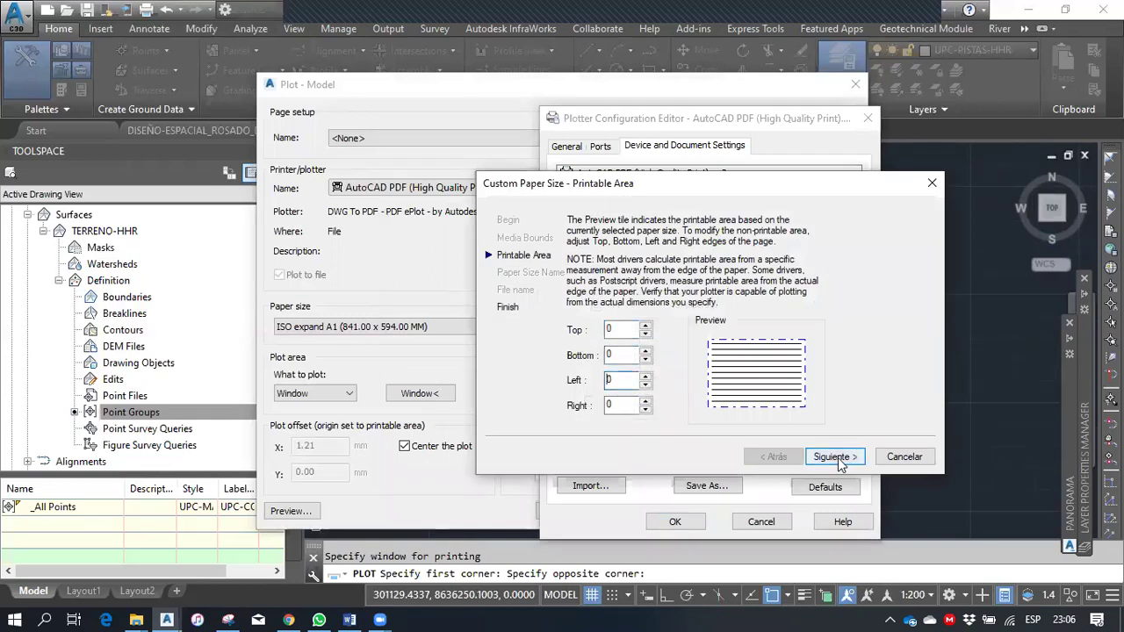
pyautogui.click(903, 456)
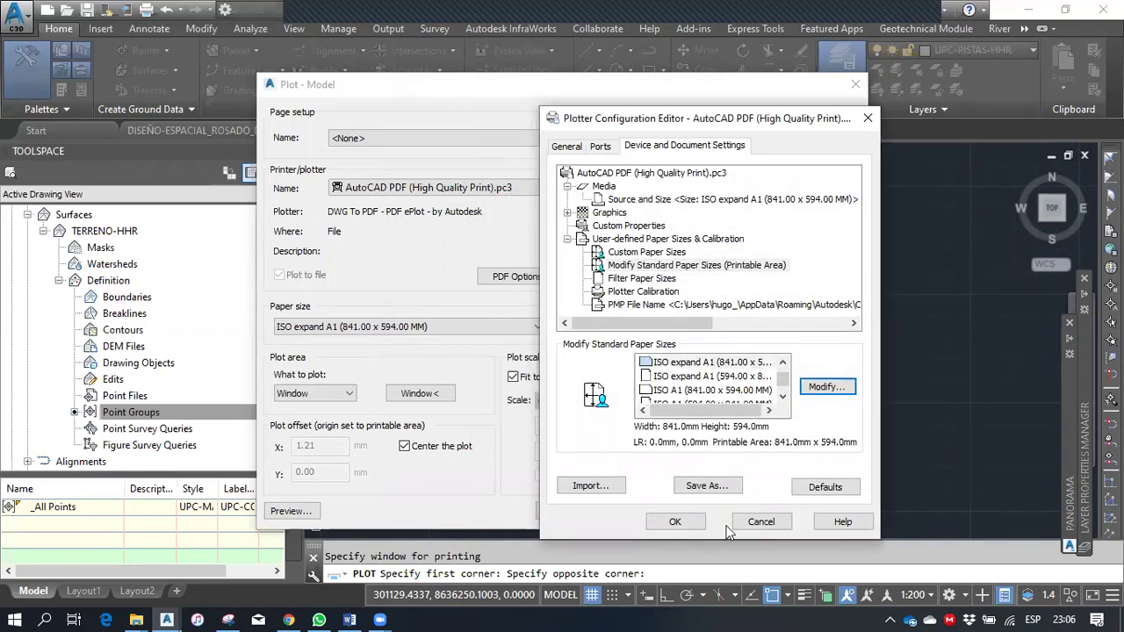
pyautogui.click(675, 522)
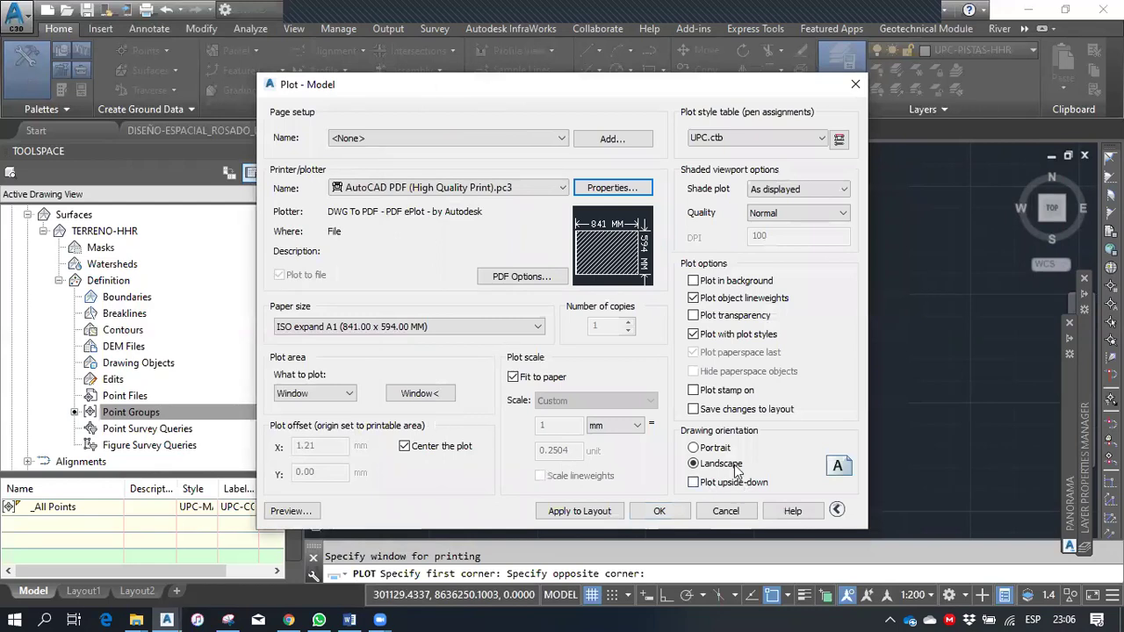
# Replace fit-to-paper with a custom plot scale of 1000 mm = 250 units and apply the plot settings to the layout.
pyautogui.click(515, 378)
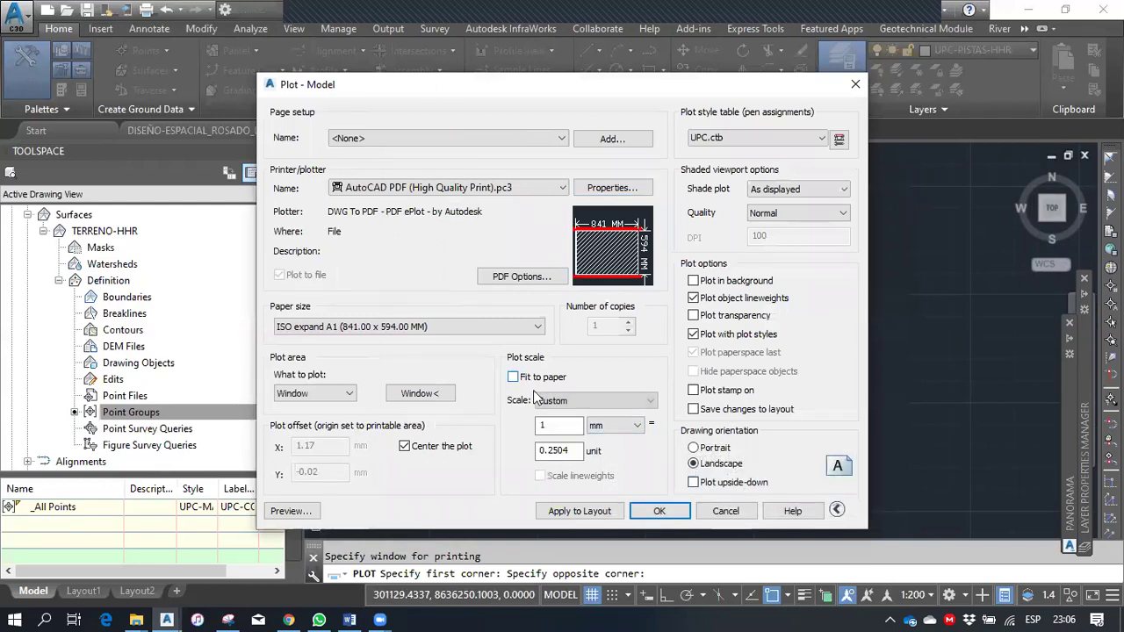
pyautogui.click(558, 424)
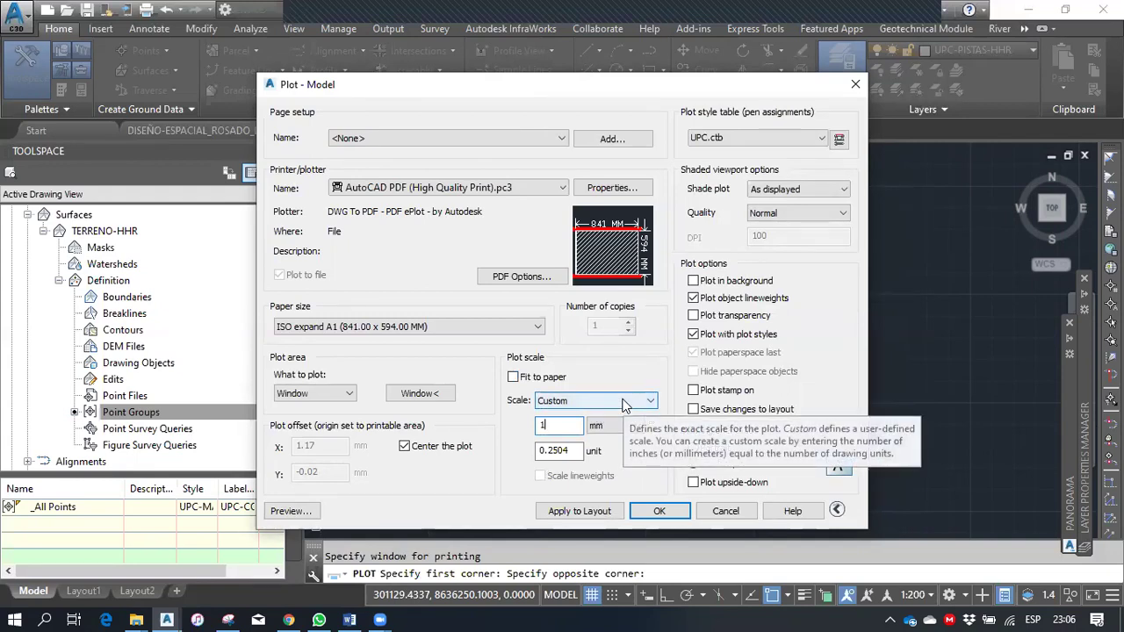
pyautogui.write('000')
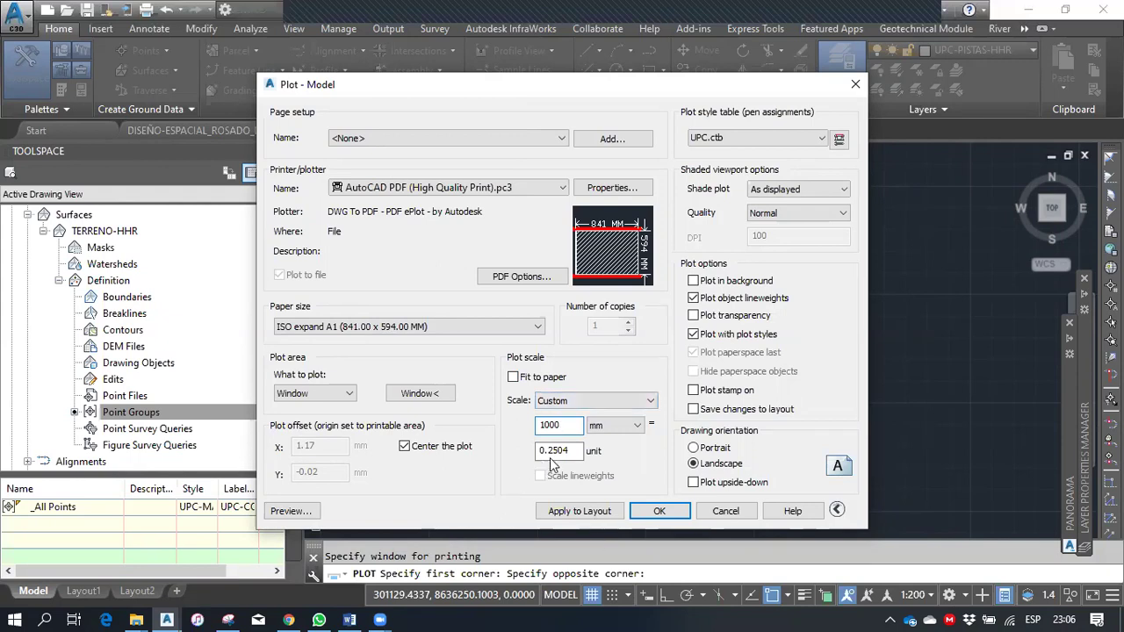
pyautogui.press('Tab')
pyautogui.write('2')
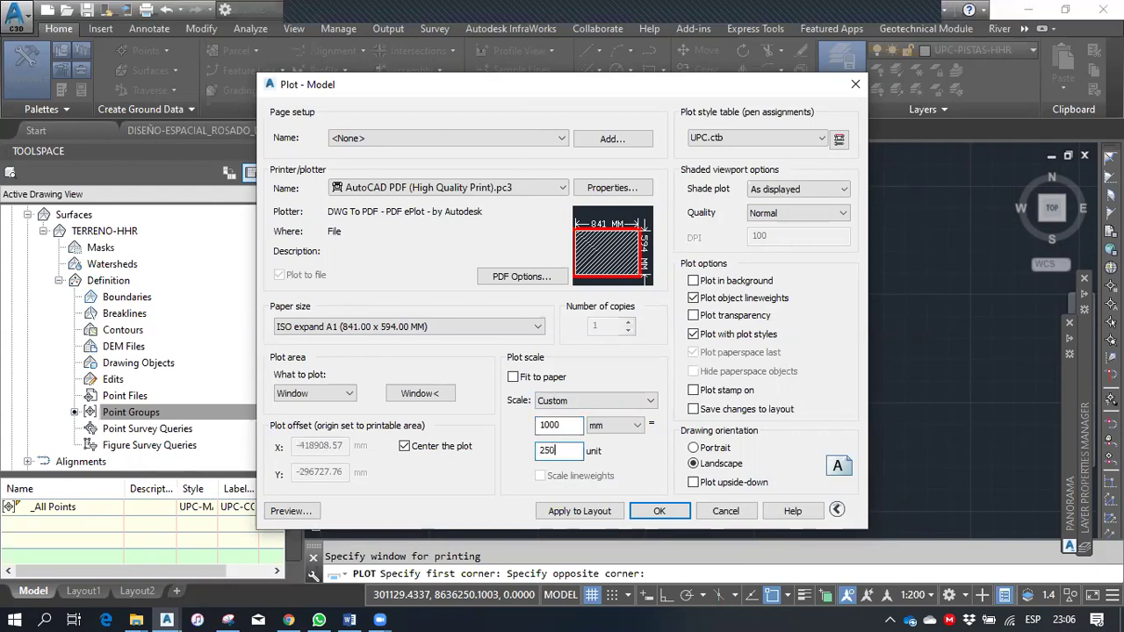
pyautogui.click(552, 424)
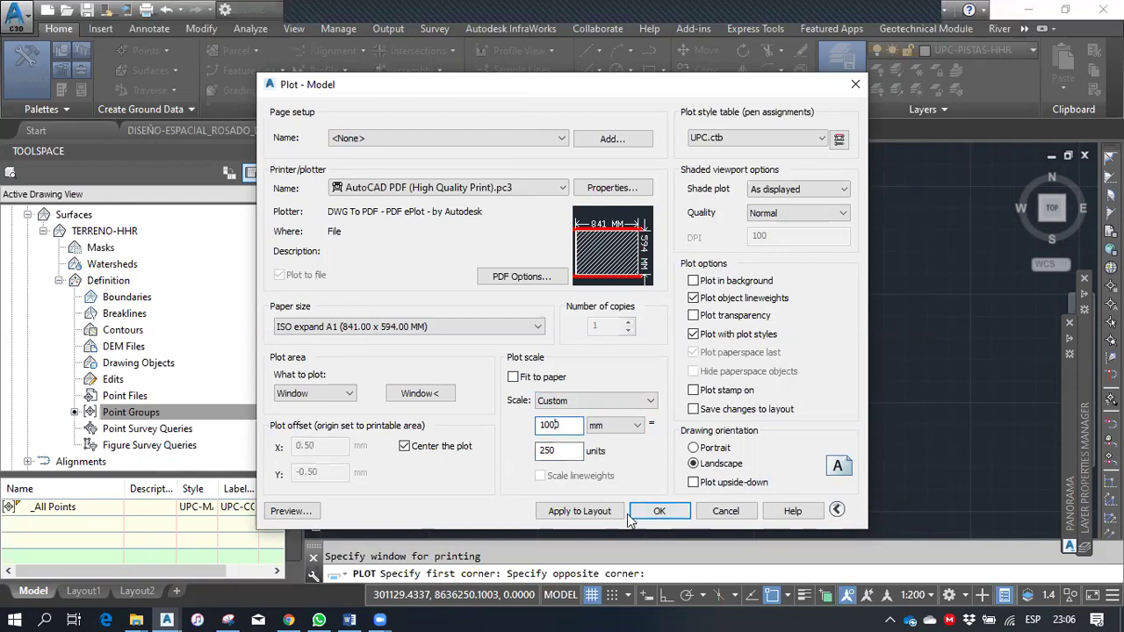
pyautogui.click(580, 511)
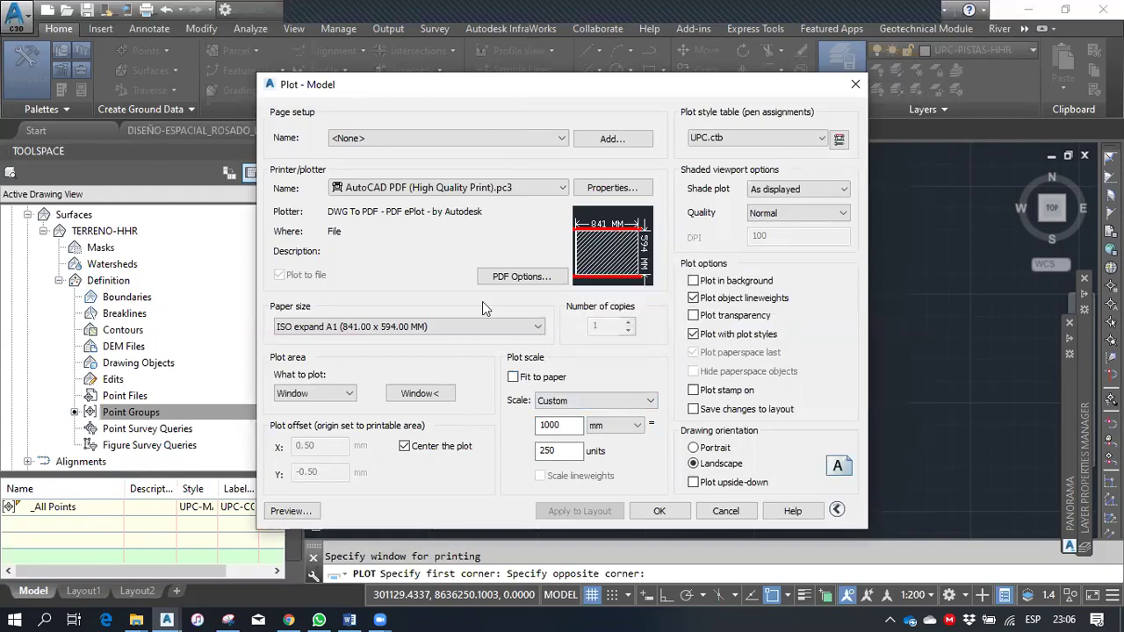
# Find the ISO expand A1 (841.00 x 594.00 MM) entry among the PDF plotter's standard paper sizes with modifiable printable area.
pyautogui.click(614, 188)
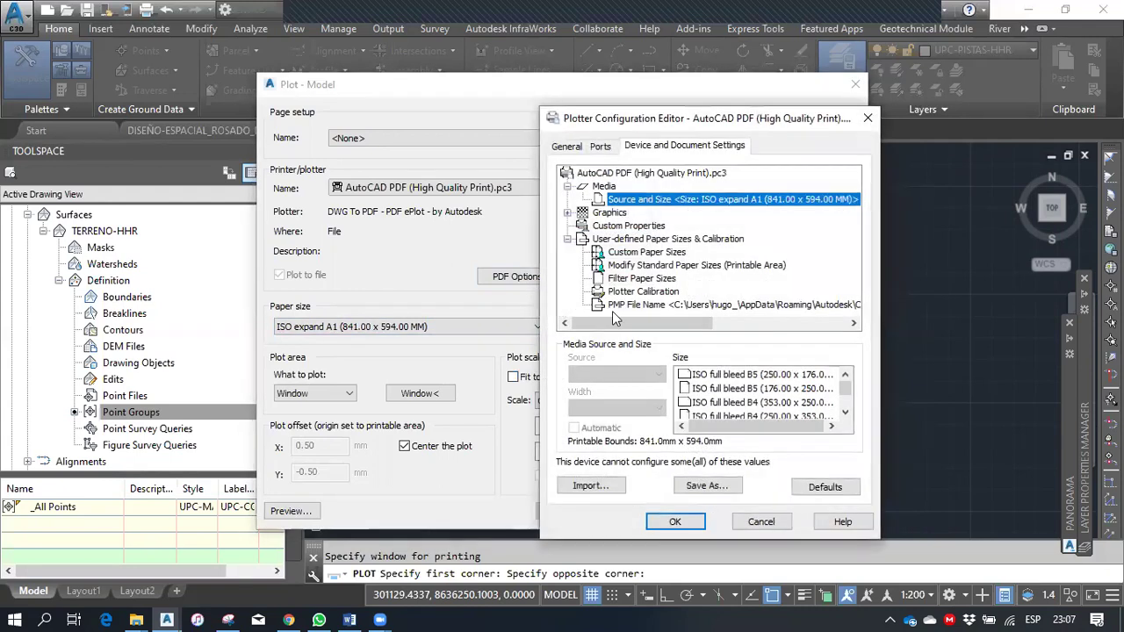
pyautogui.click(640, 265)
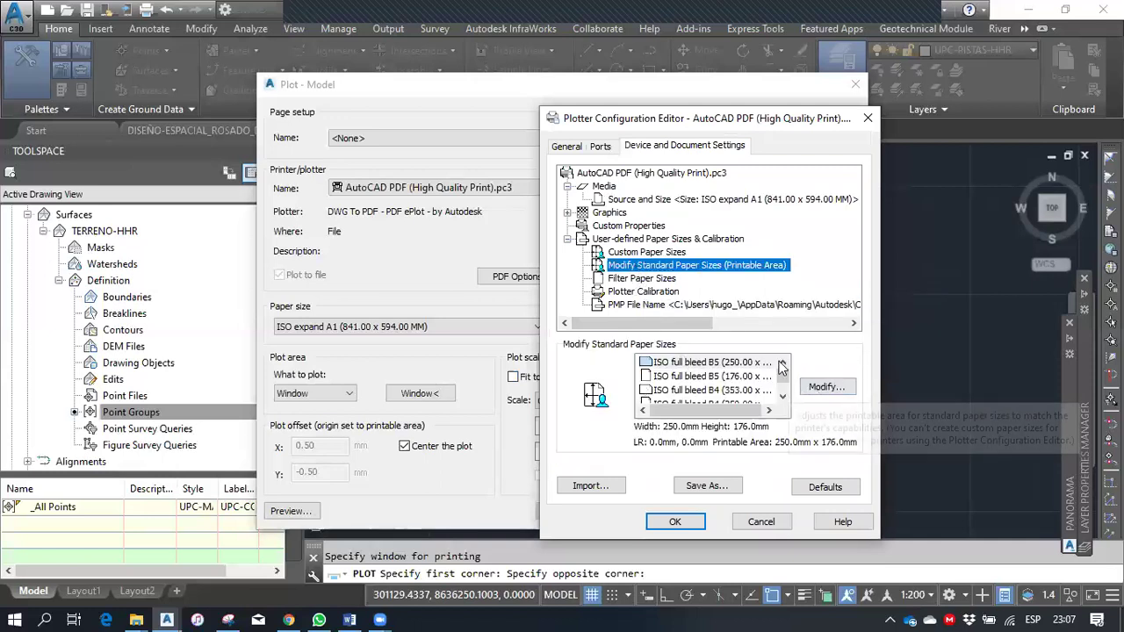
pyautogui.moveTo(782, 372); pyautogui.dragTo(784, 386)
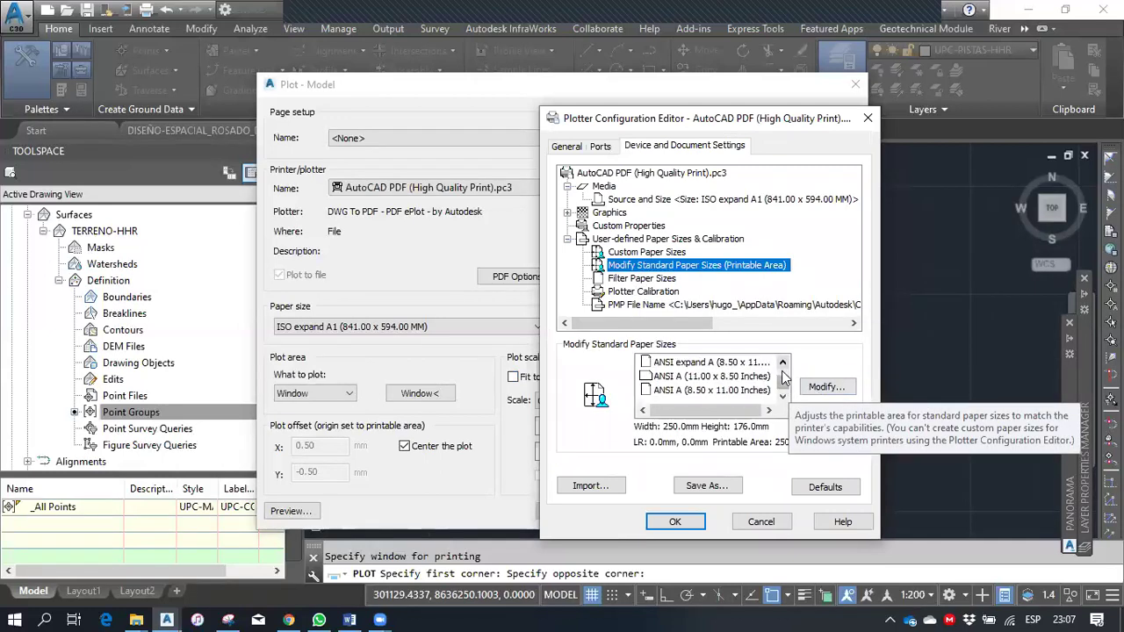
pyautogui.scroll(-2, 784, 364)
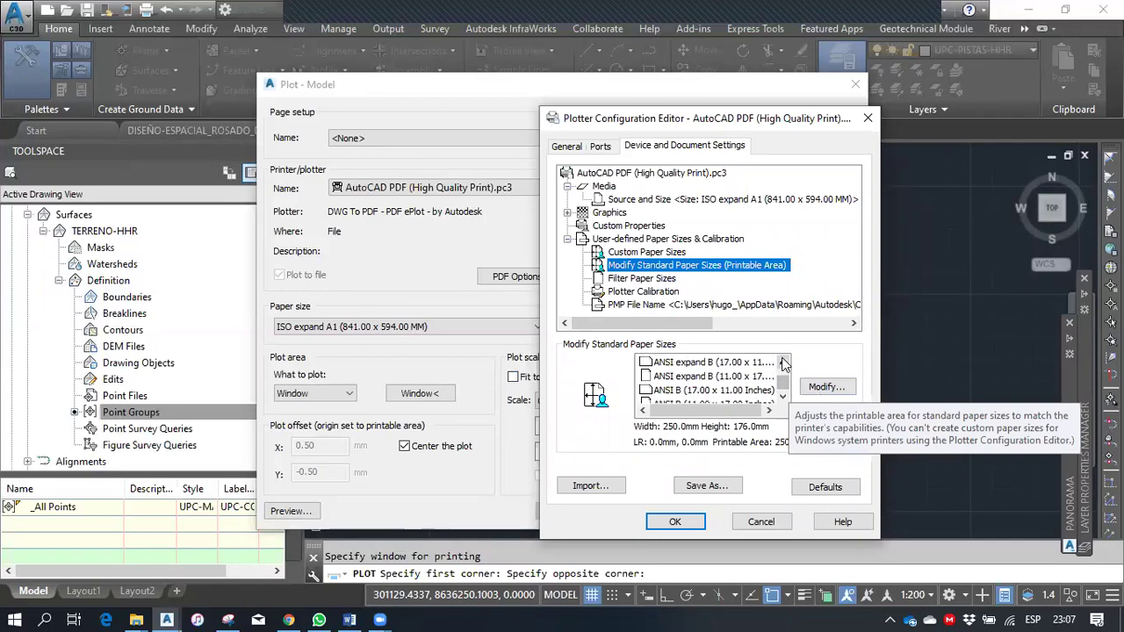
pyautogui.click(783, 398)
pyautogui.click(783, 398)
pyautogui.click(783, 397)
pyautogui.click(783, 397)
pyautogui.click(782, 398)
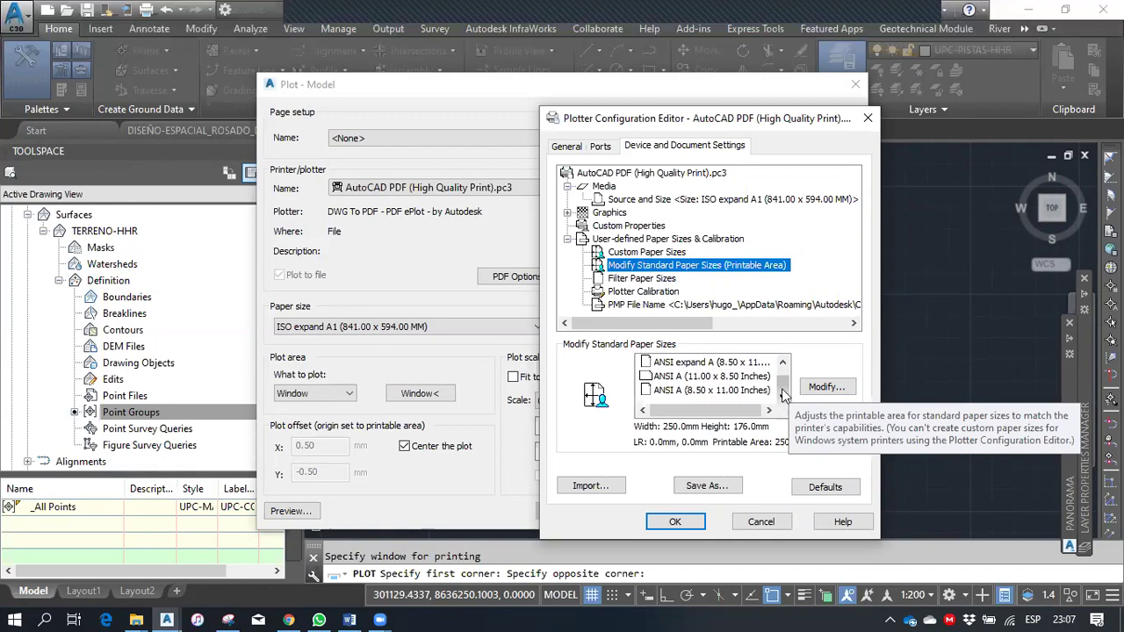
pyautogui.click(783, 363)
pyautogui.click(782, 363)
pyautogui.click(782, 363)
pyautogui.click(783, 362)
pyautogui.click(782, 362)
pyautogui.click(782, 363)
pyautogui.click(783, 362)
pyautogui.click(783, 362)
pyautogui.click(783, 362)
pyautogui.click(782, 363)
pyautogui.click(782, 363)
pyautogui.click(783, 362)
pyautogui.click(782, 363)
pyautogui.click(782, 363)
pyautogui.click(783, 363)
pyautogui.click(781, 364)
pyautogui.click(780, 364)
pyautogui.click(781, 364)
pyautogui.click(718, 363)
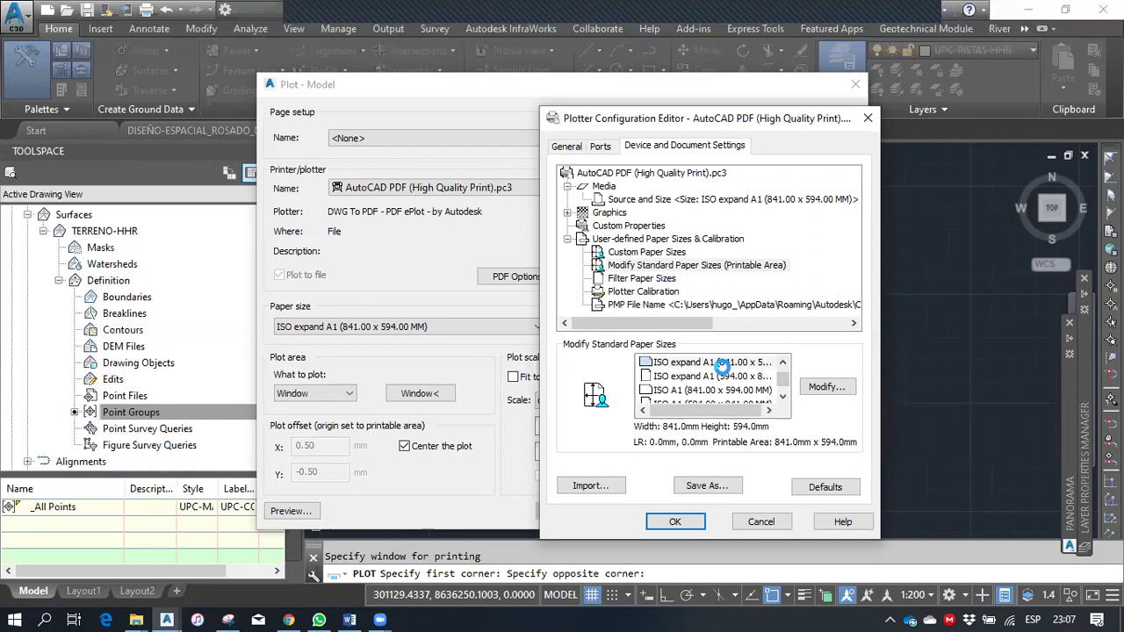
# Review the top, bottom, left and right margins of the ISO expand A1 paper and accept the plotter configuration without edits.
pyautogui.click(823, 387)
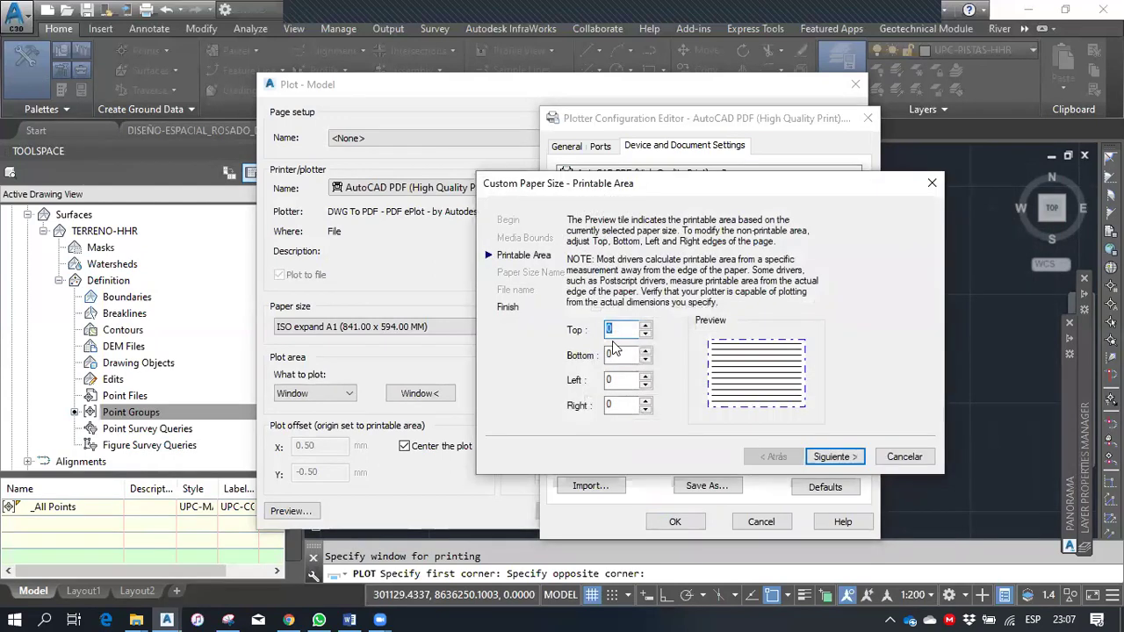
pyautogui.click(817, 457)
pyautogui.click(834, 457)
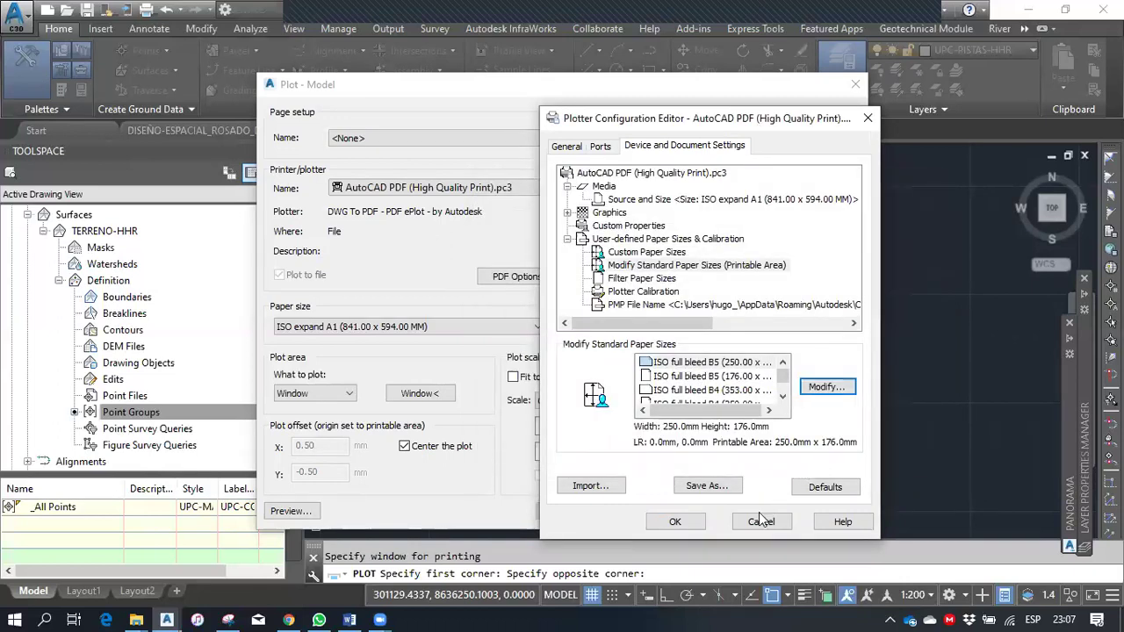
pyautogui.click(674, 521)
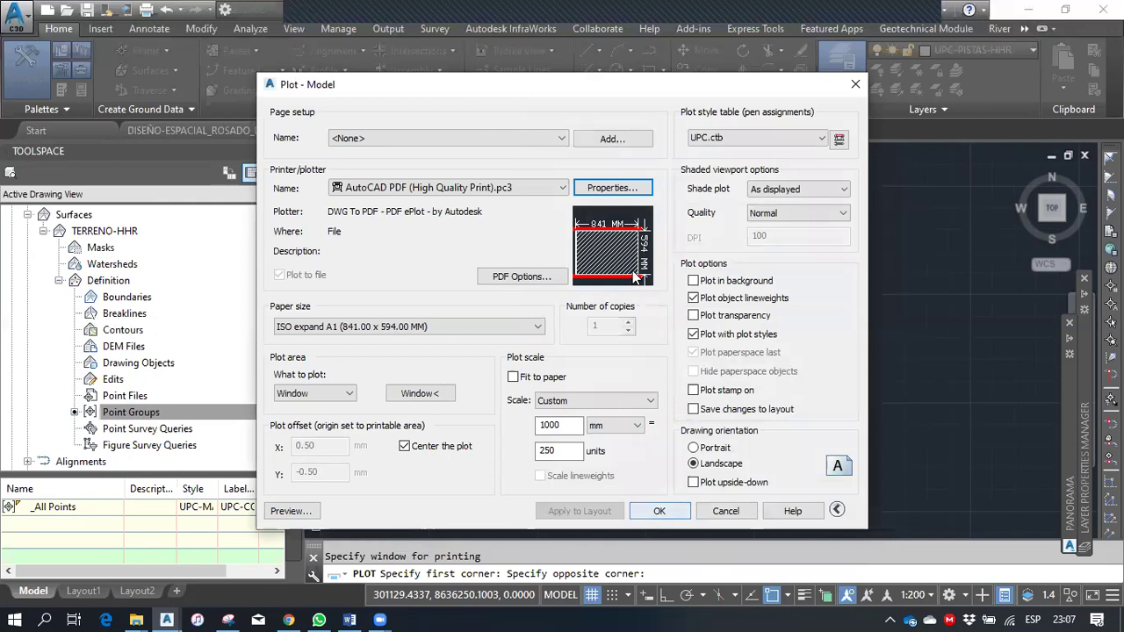
# Redefine the plot window by picking opposite corners of the sheet's outer frame and check its fit on the paper preview.
pyautogui.click(420, 393)
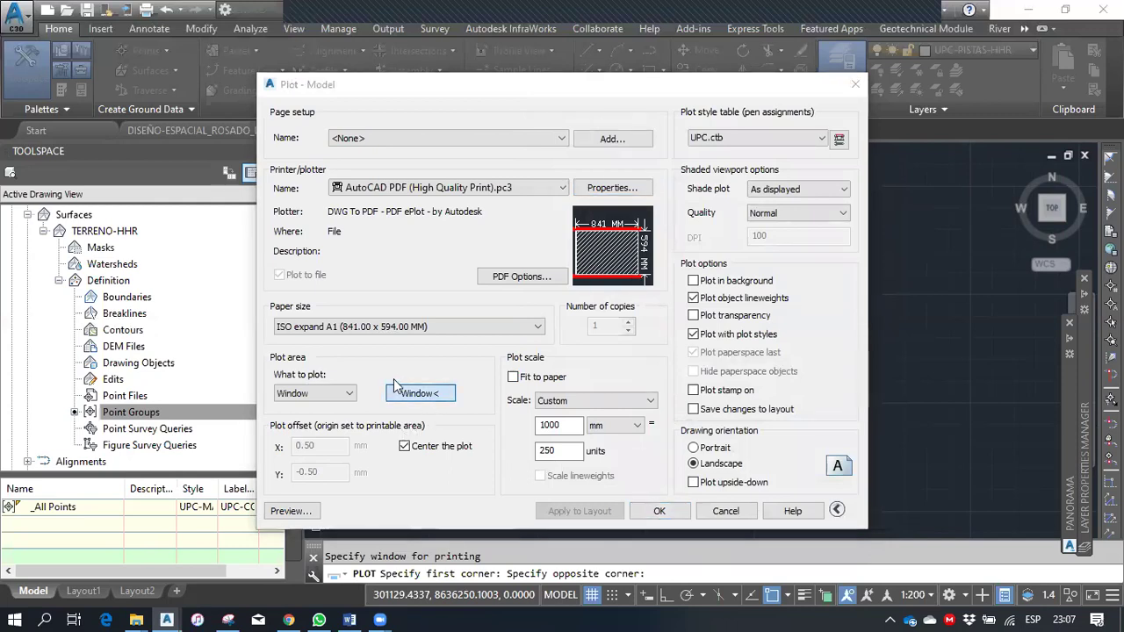
pyautogui.moveTo(473, 371); pyautogui.dragTo(795, 489, button='middle')
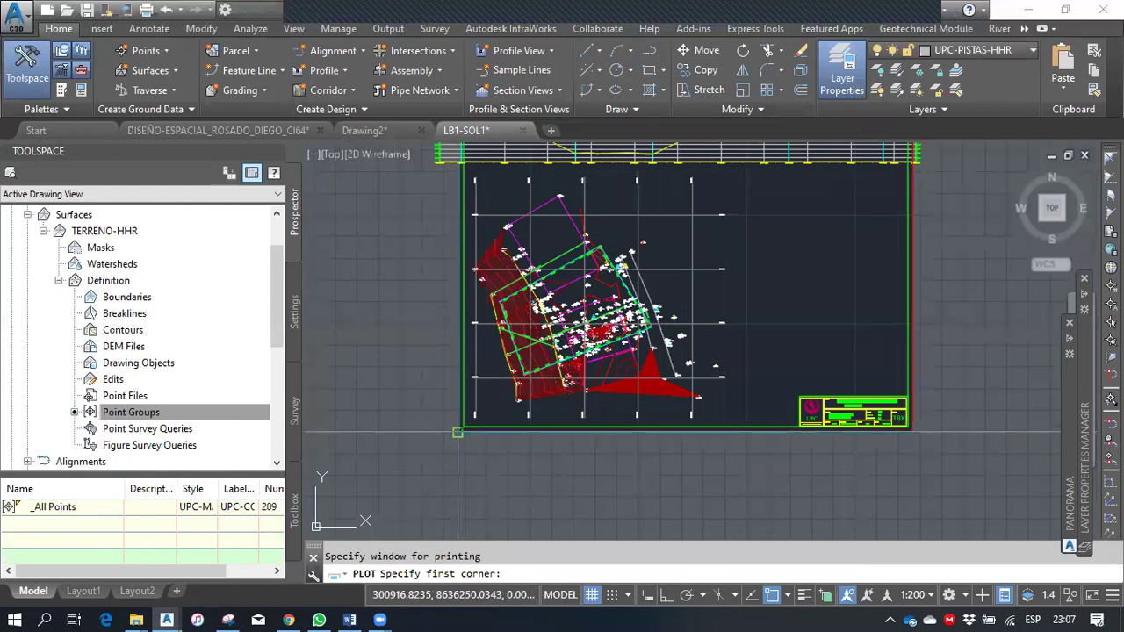
pyautogui.click(913, 430)
pyautogui.moveTo(979, 432); pyautogui.dragTo(918, 538, button='middle')
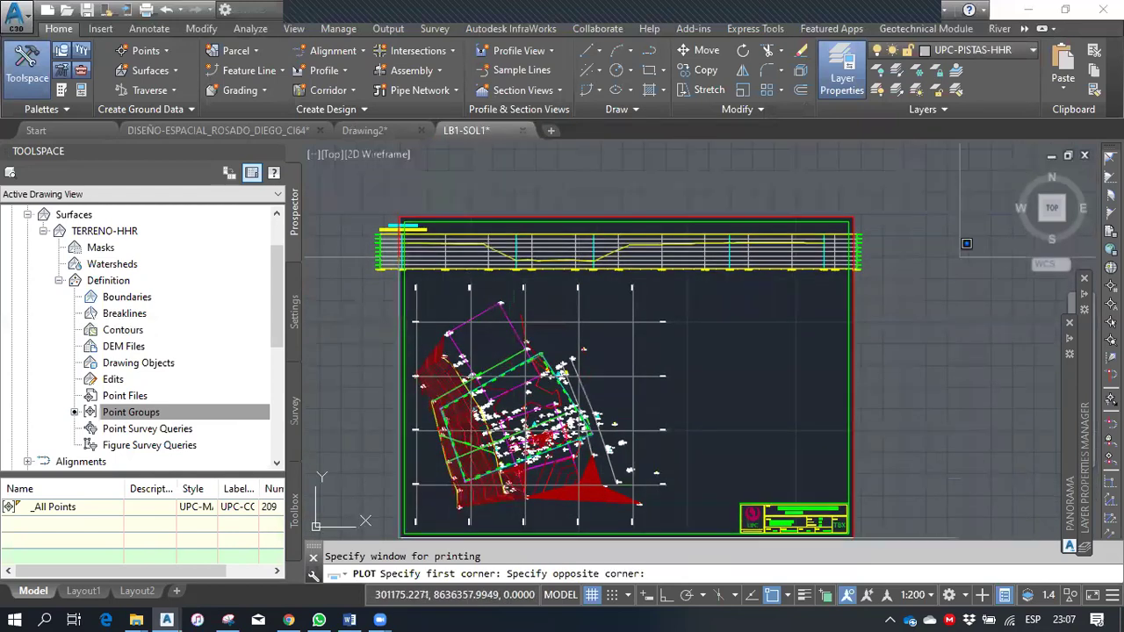
pyautogui.click(854, 214)
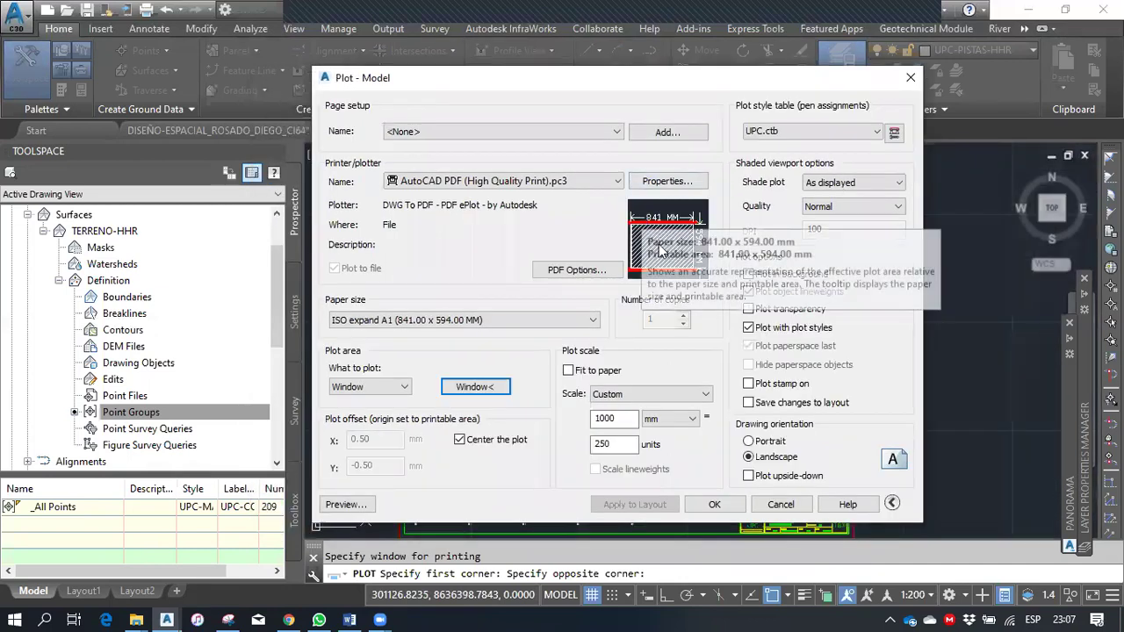
pyautogui.moveTo(707, 267)
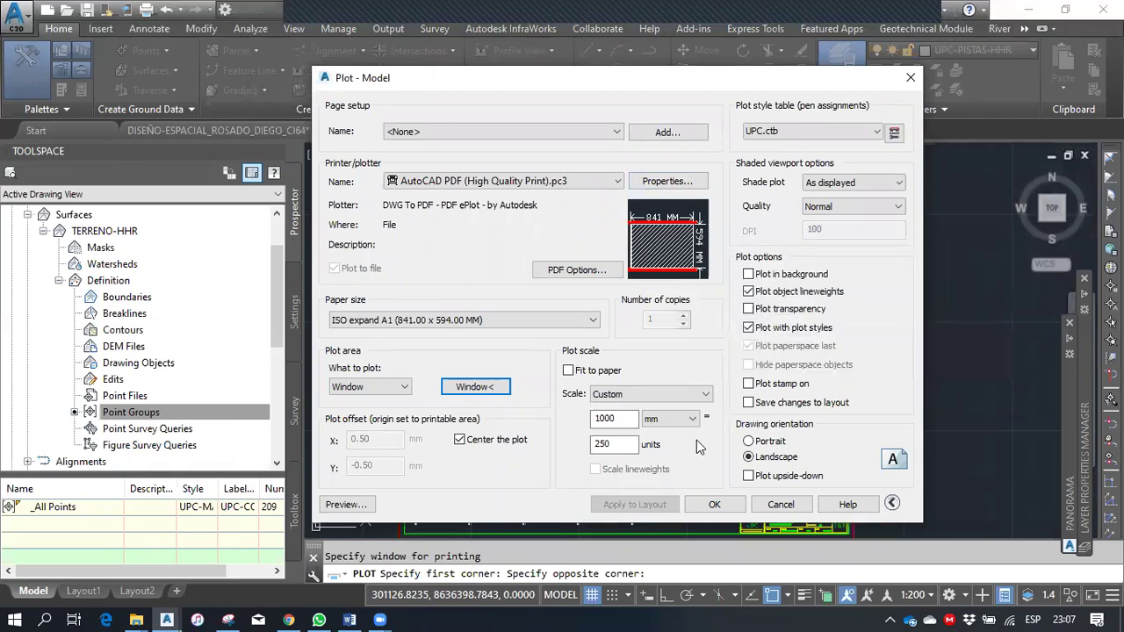
# Start the plot and choose the LB1-2019-1 folder on drive D, inside the UPC OneDrive under Semestre 2019-2, Topografía, Semana 14.
pyautogui.click(714, 506)
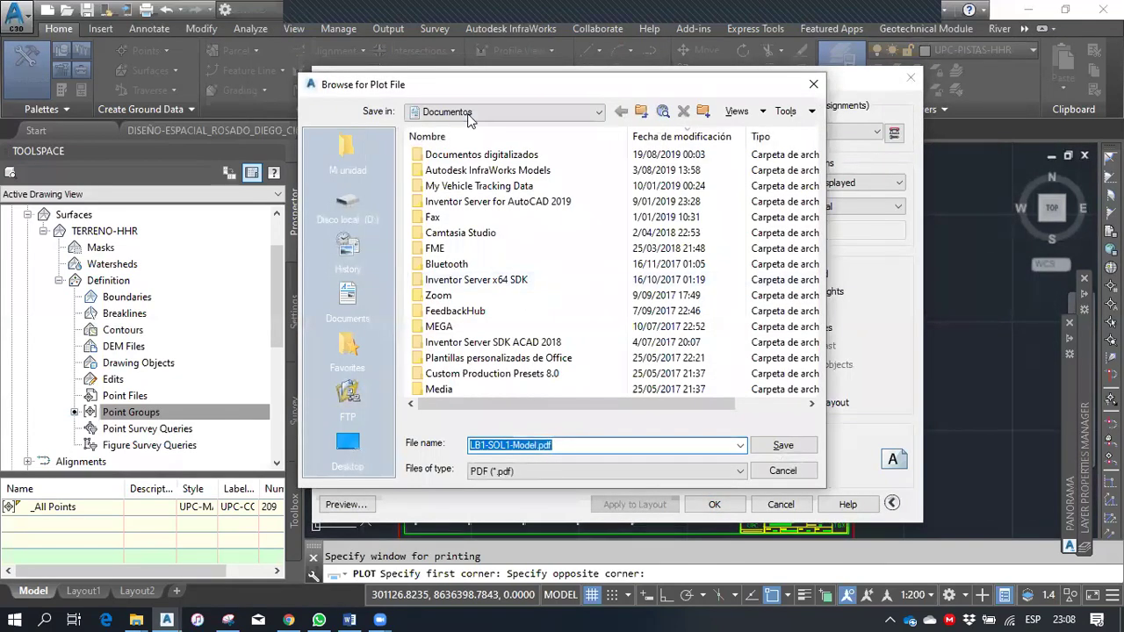
pyautogui.click(359, 214)
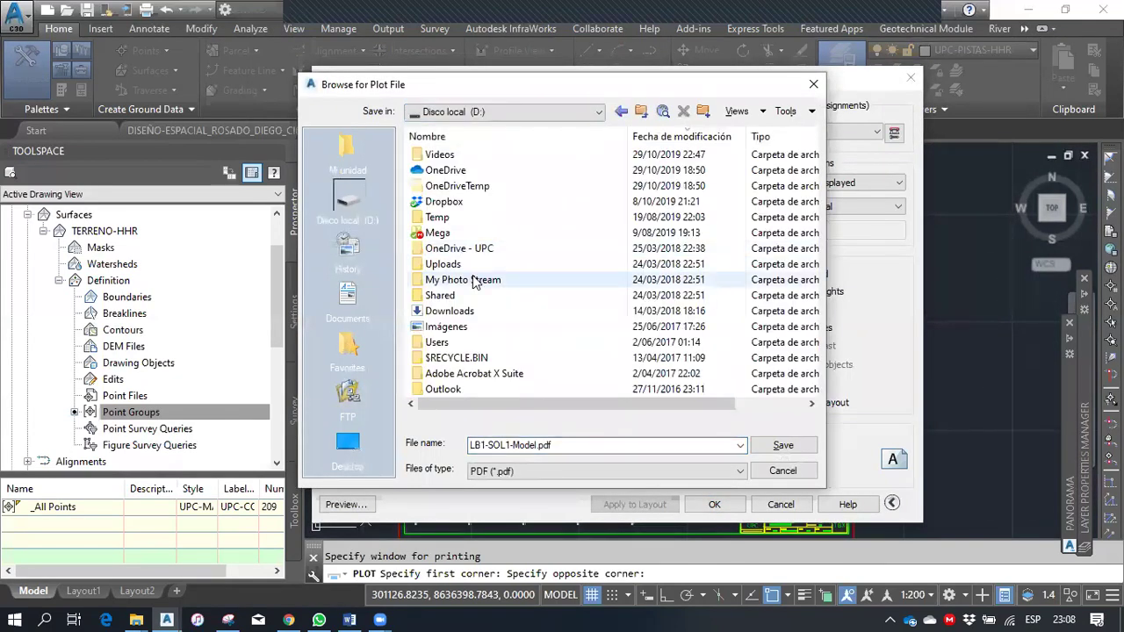
pyautogui.doubleClick(474, 256)
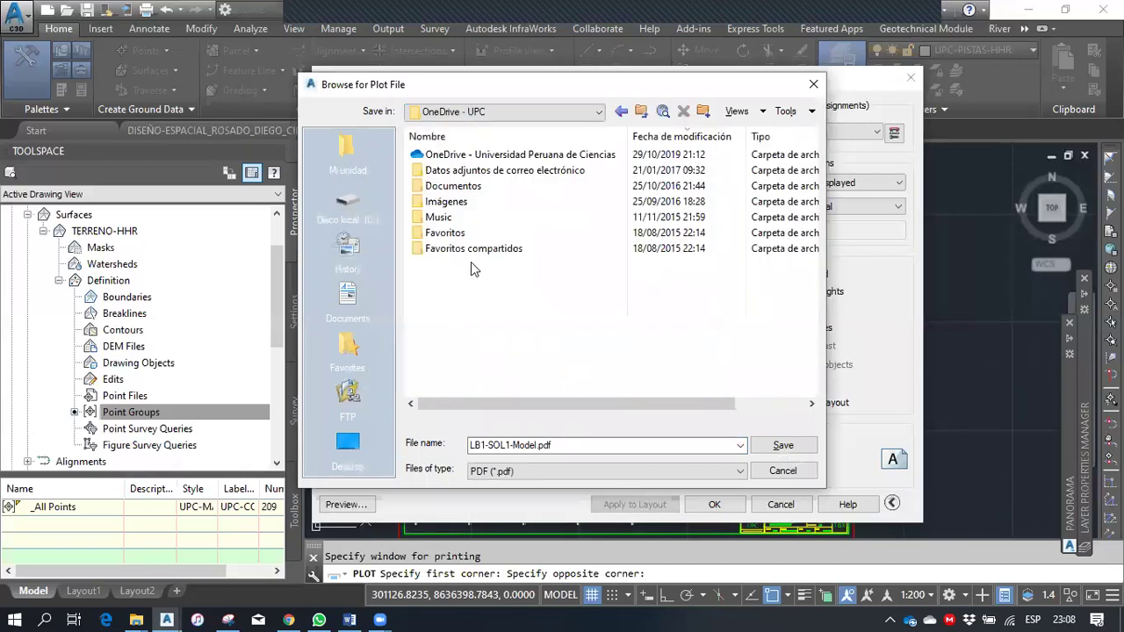
pyautogui.doubleClick(463, 155)
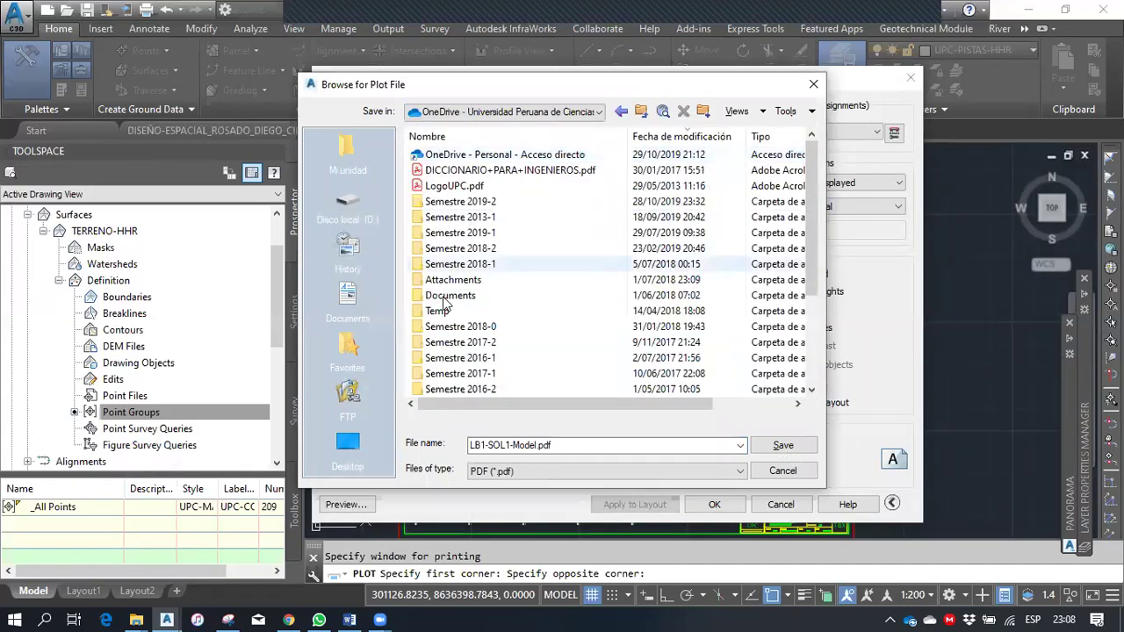
pyautogui.scroll(-3, 448, 312)
pyautogui.scroll(5, 447, 311)
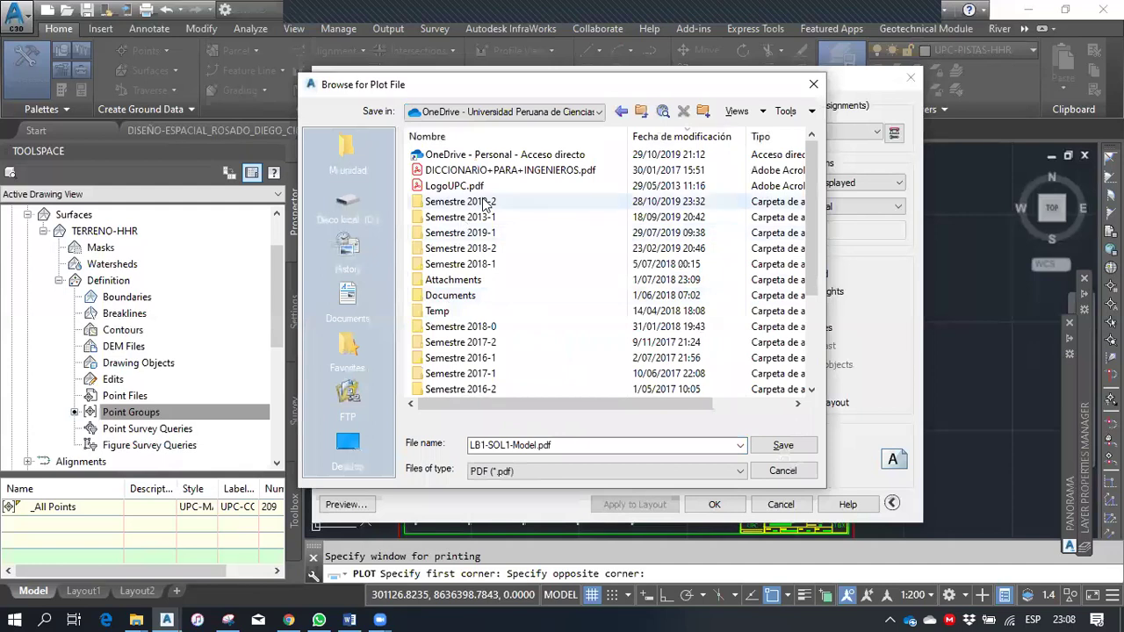
pyautogui.doubleClick(485, 201)
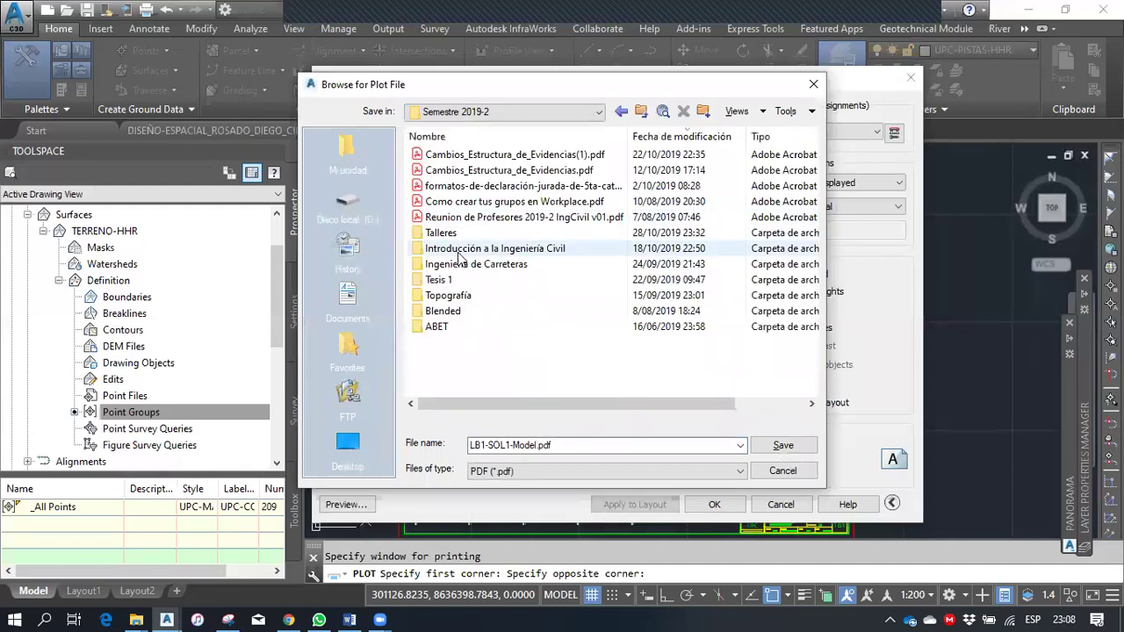
pyautogui.doubleClick(461, 296)
pyautogui.scroll(-5, 491, 281)
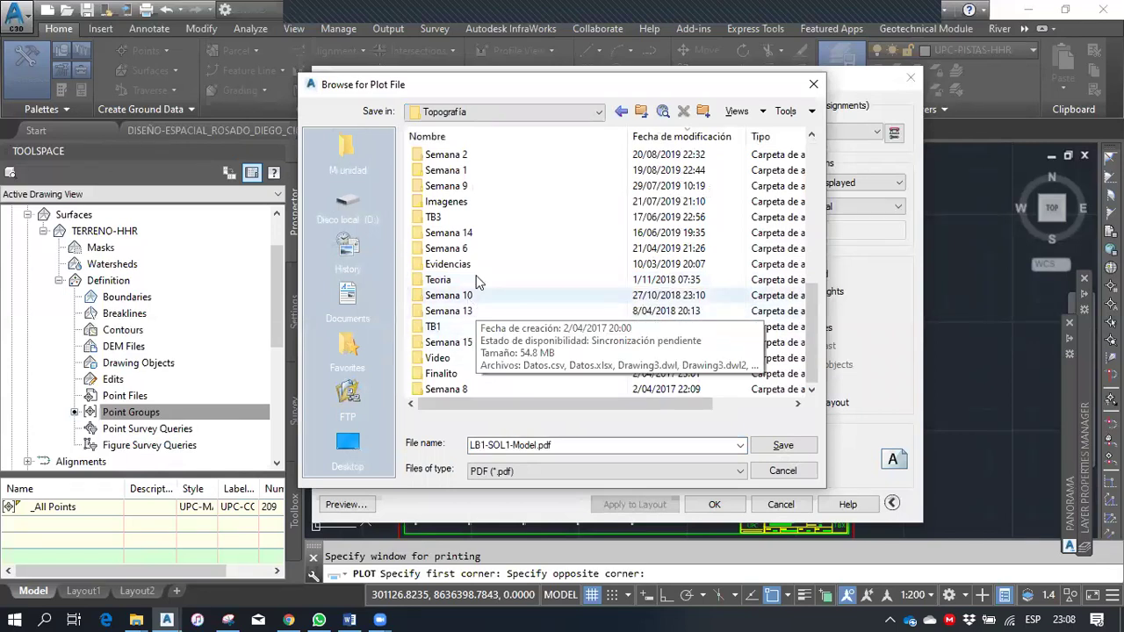
pyautogui.doubleClick(469, 234)
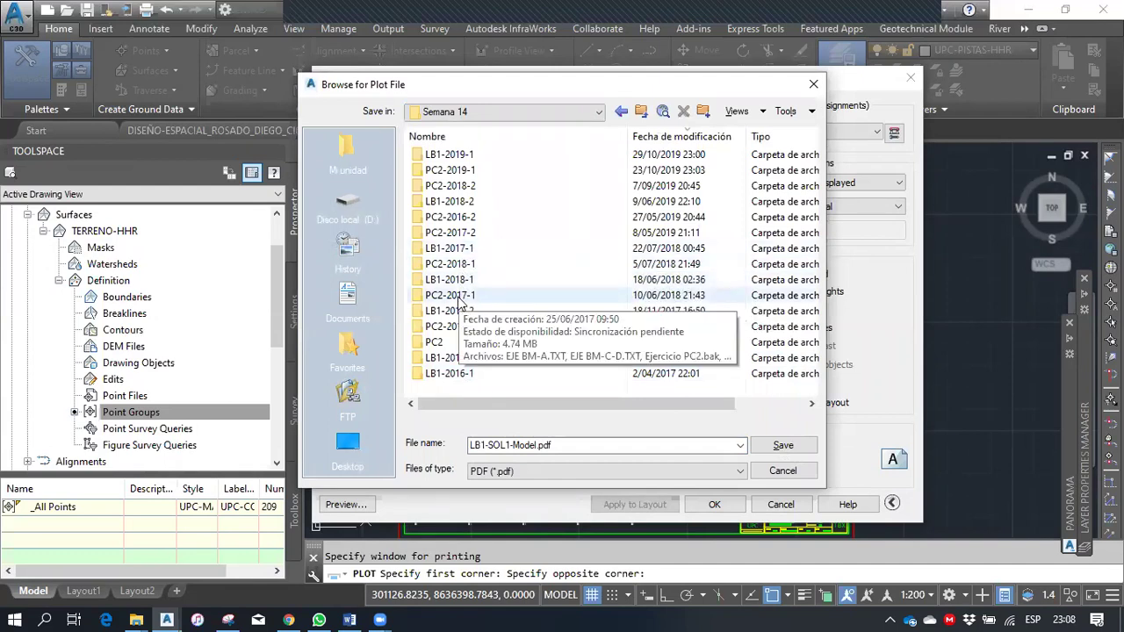
pyautogui.doubleClick(449, 155)
# Name the PDF file LB1- followed by the author's full name and save the plot.
pyautogui.click(522, 446)
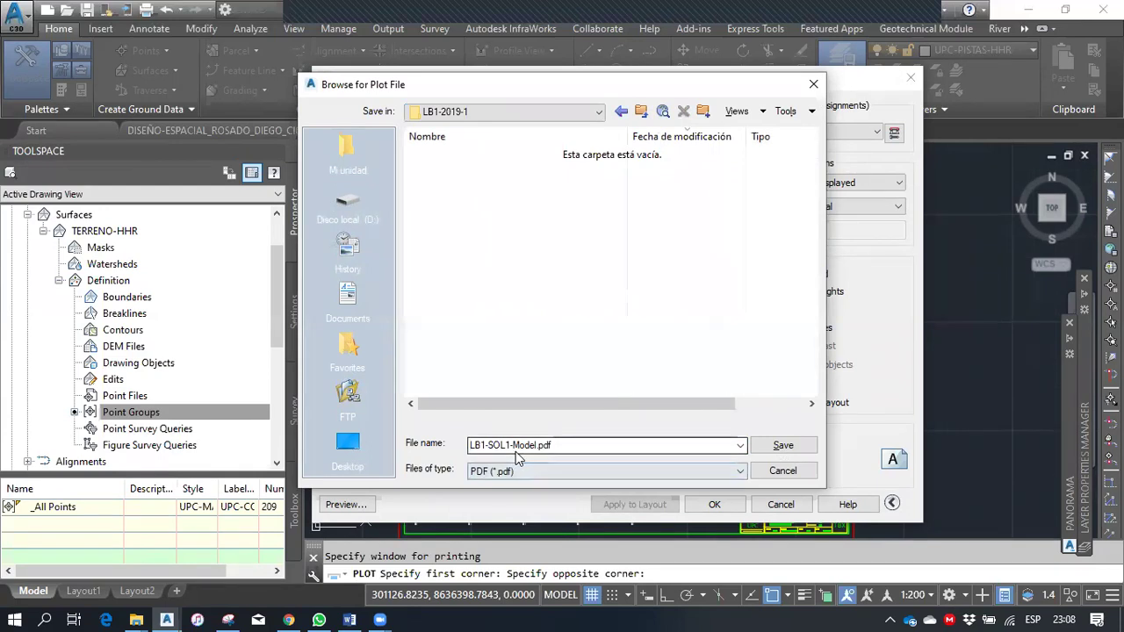
pyautogui.click(572, 446)
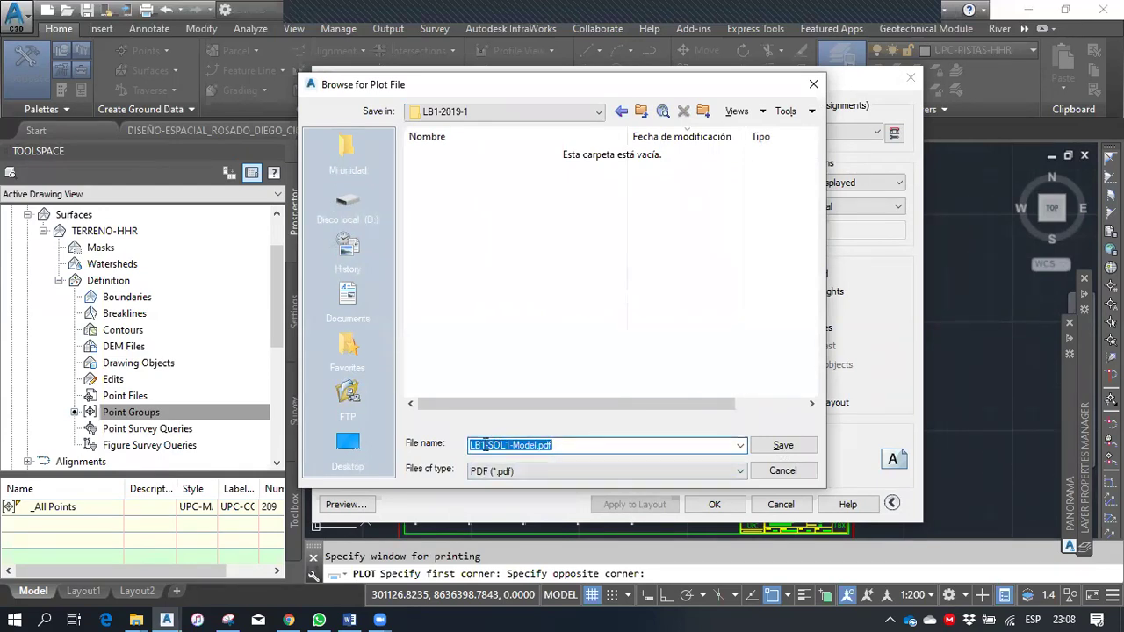
pyautogui.moveTo(489, 445); pyautogui.dragTo(781, 432)
pyautogui.write('HUGO-HUAPAYA')
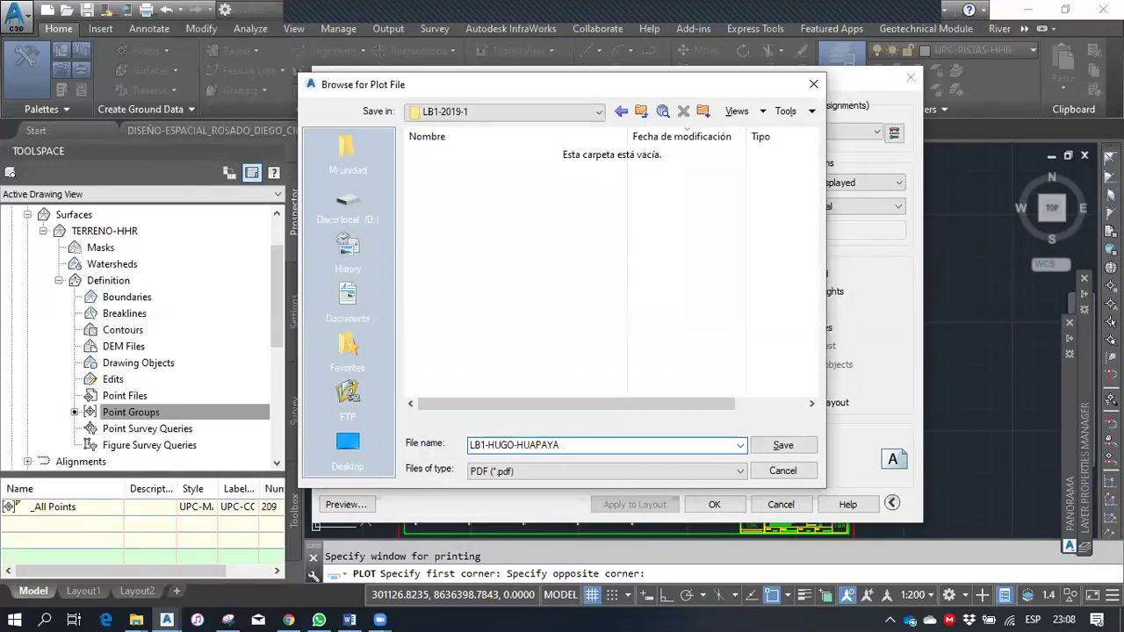
pyautogui.click(783, 445)
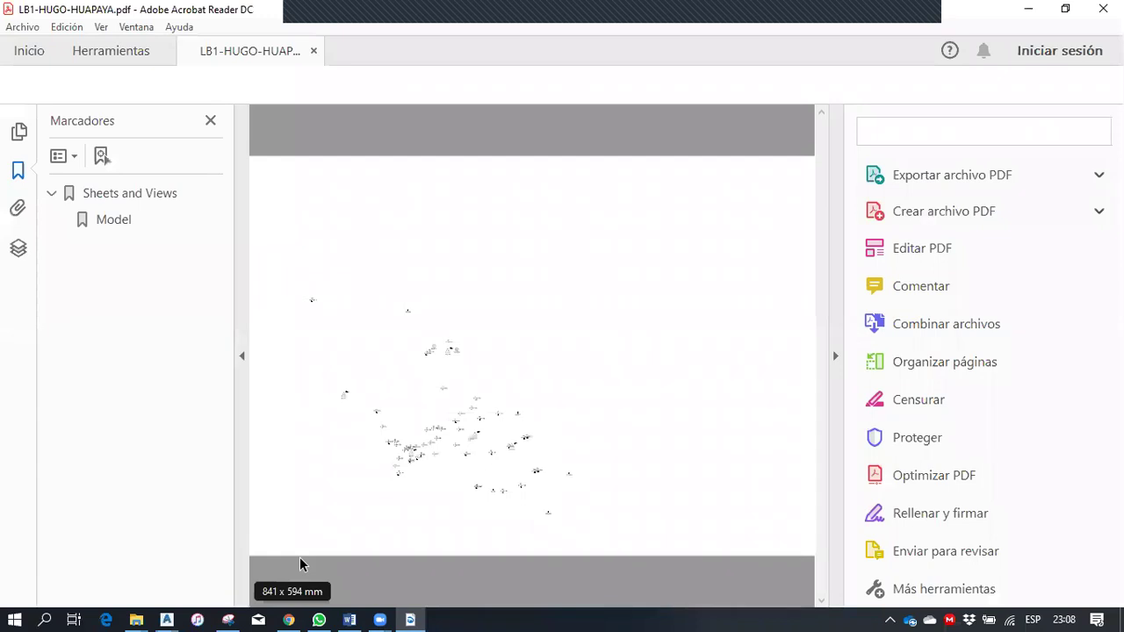
# Examine the plotted PDF's page thumbnail and layer list in Acrobat Reader, hiding and reshowing the UPC-PUNTOS-HHR layer.
pyautogui.click(835, 356)
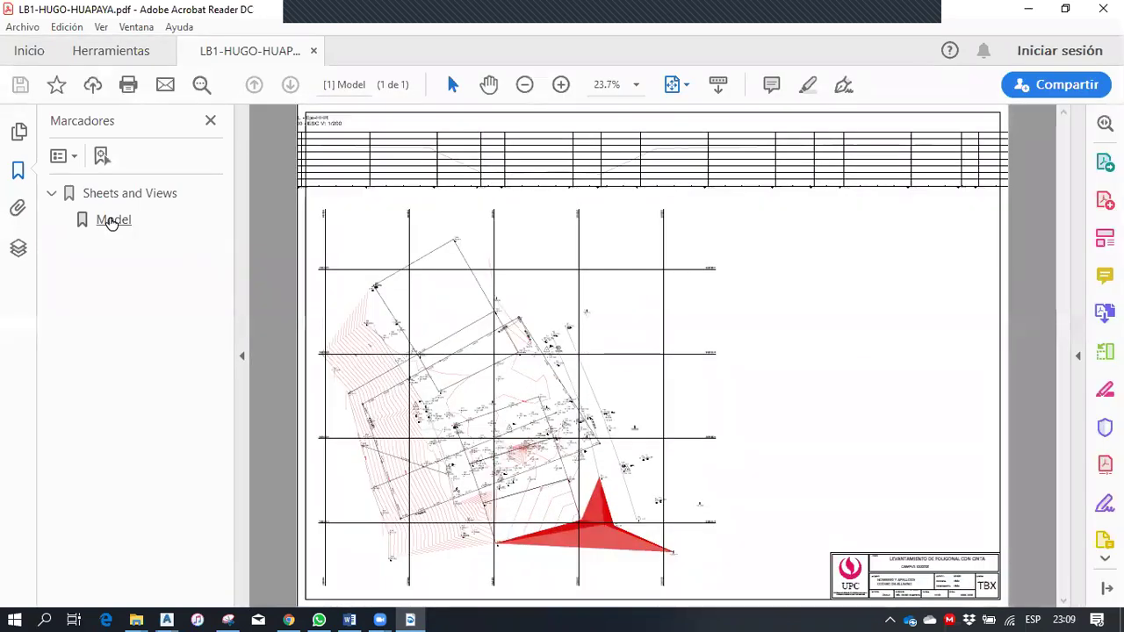
pyautogui.click(17, 134)
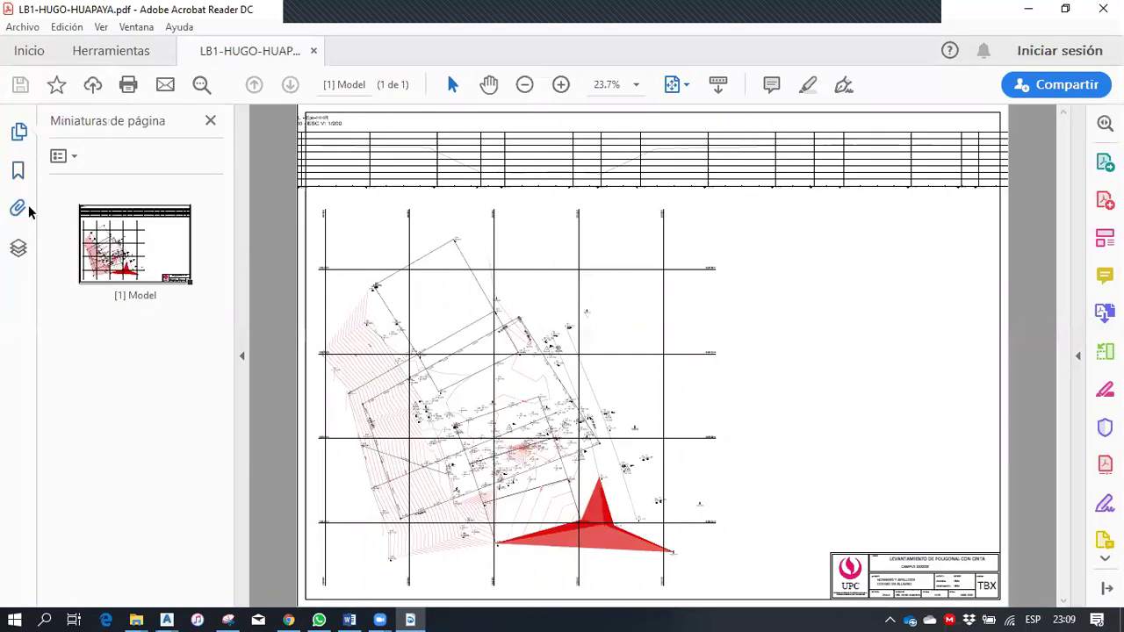
pyautogui.click(18, 249)
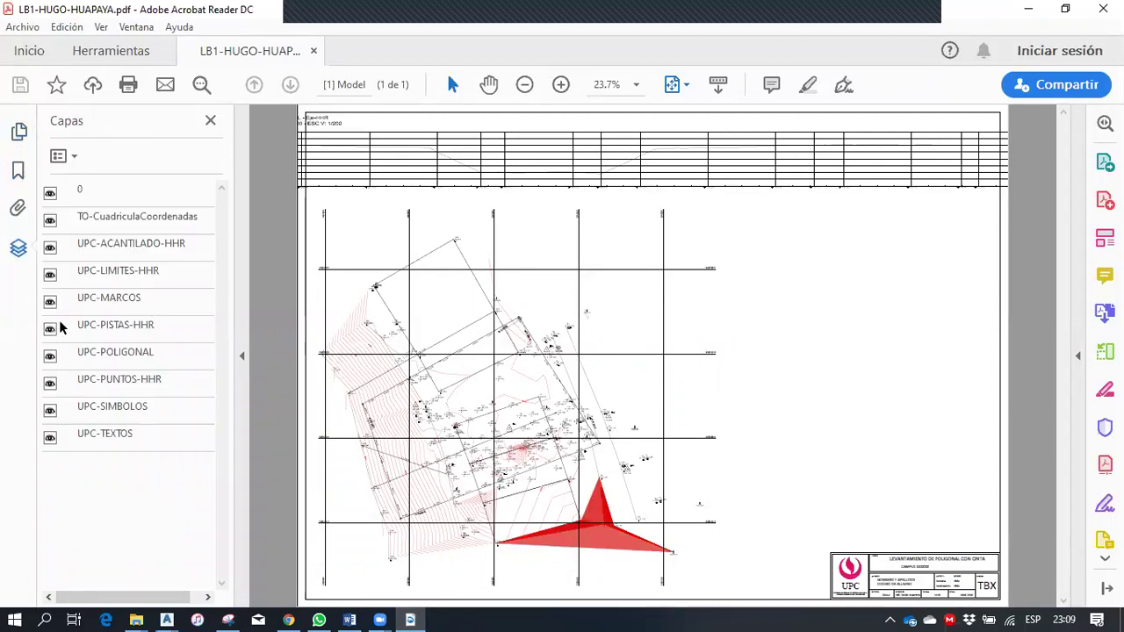
pyautogui.click(50, 384)
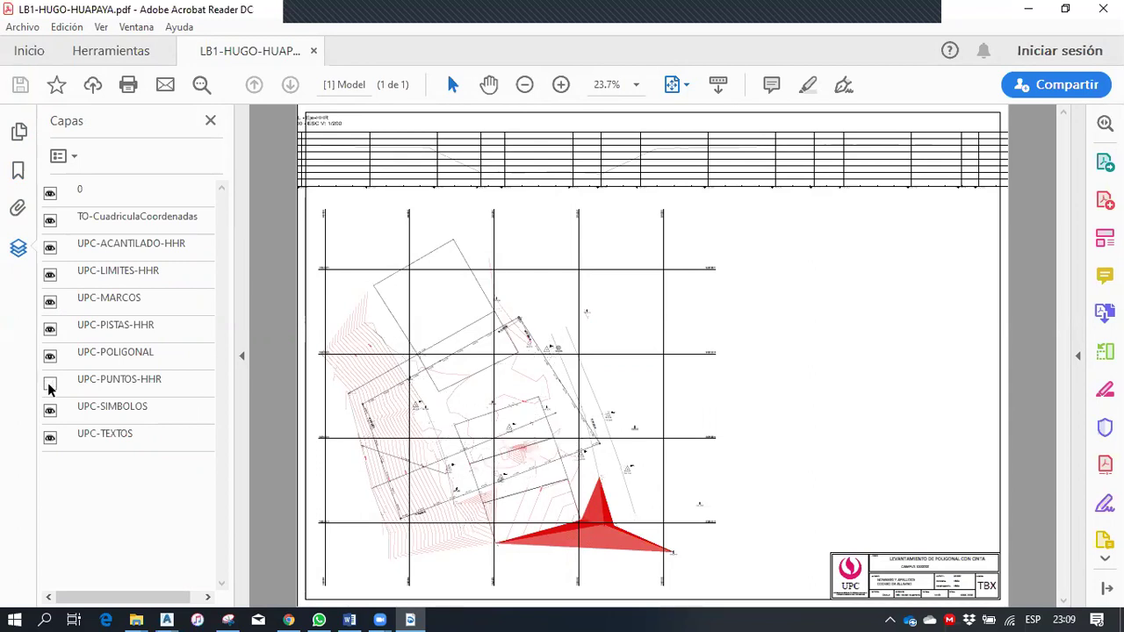
pyautogui.click(51, 384)
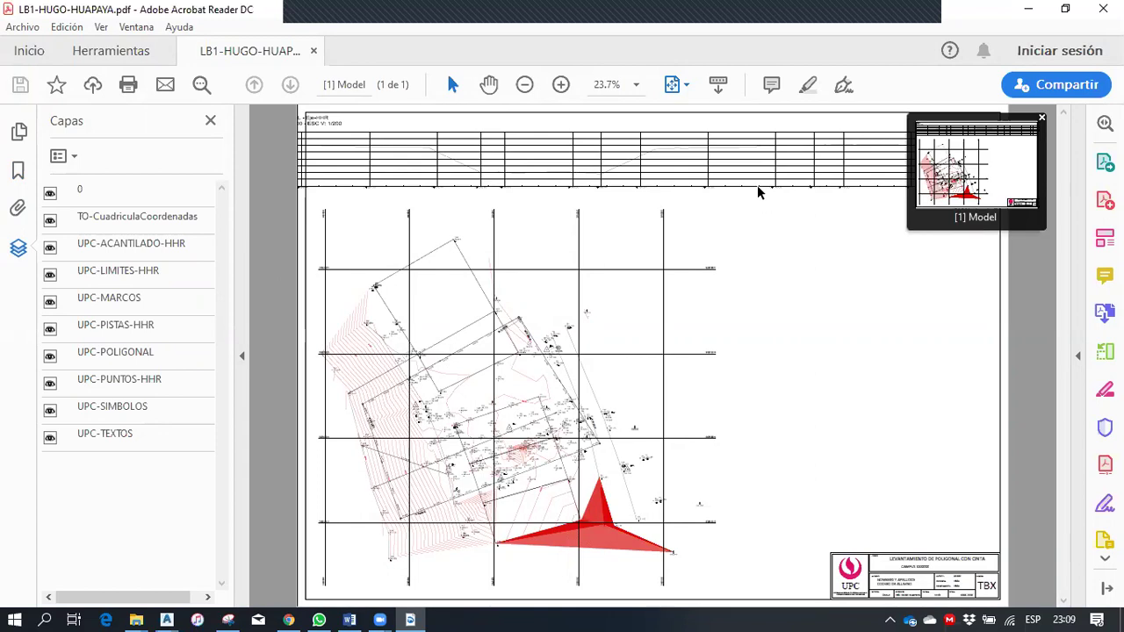
# Inspect the longitudinal profile's station labels in the plotted PDF up close, return to the full-page view and close the file.
pyautogui.keyDown('ctrl'); pyautogui.scroll(4, 726, 236); pyautogui.keyUp('ctrl')
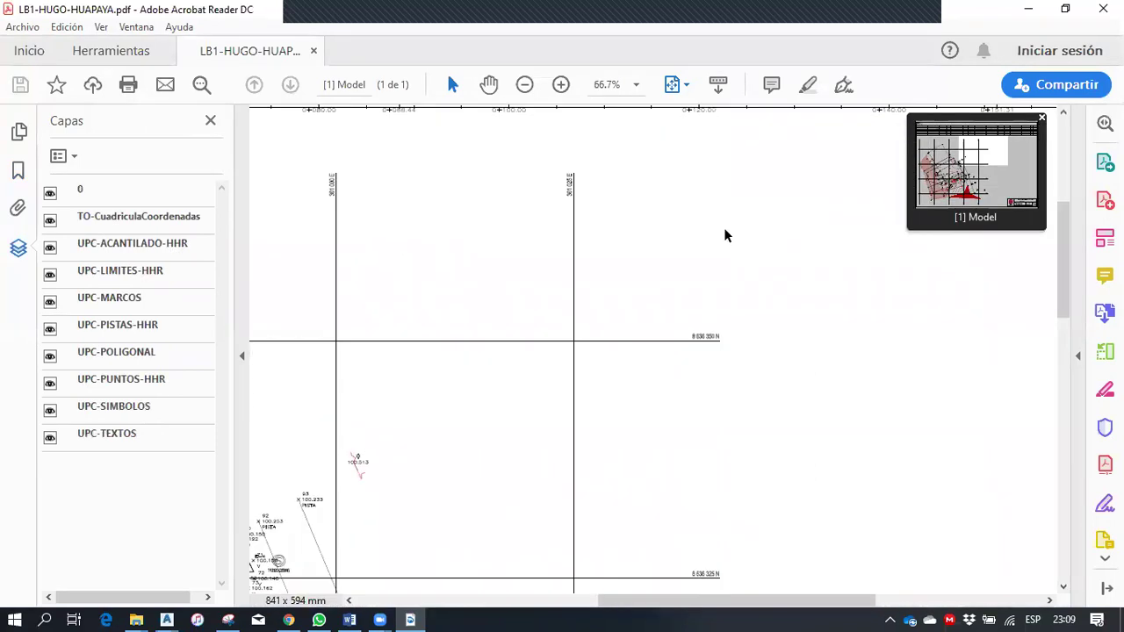
pyautogui.scroll(5, 667, 189)
pyautogui.hscroll(-2, 641, 169)
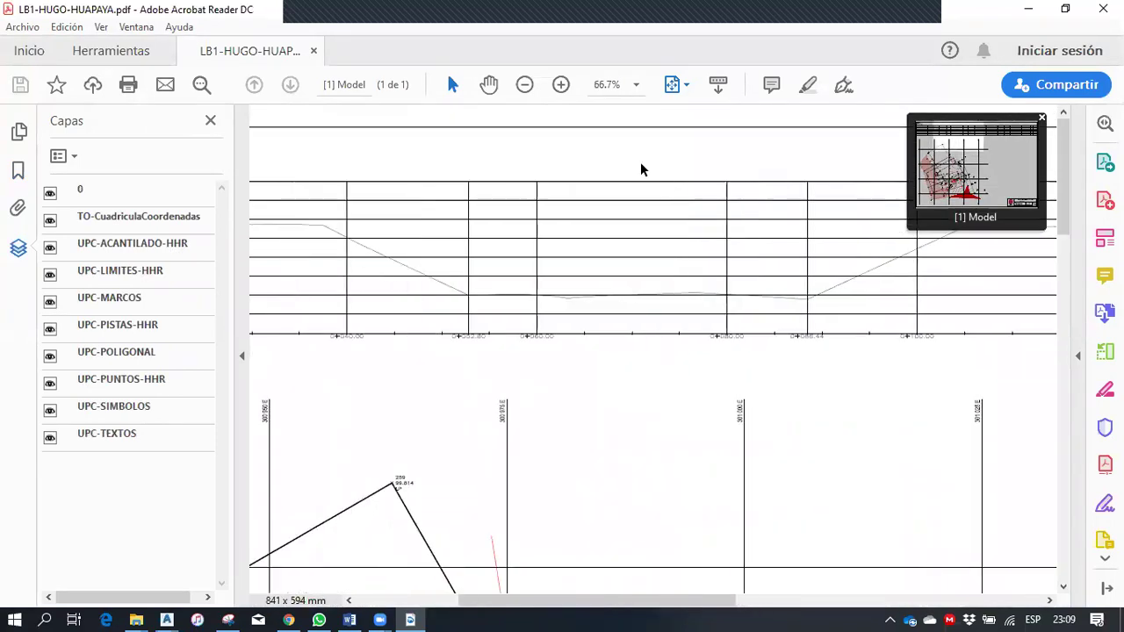
pyautogui.keyDown('ctrl'); pyautogui.scroll(3, 489, 336); pyautogui.keyUp('ctrl')
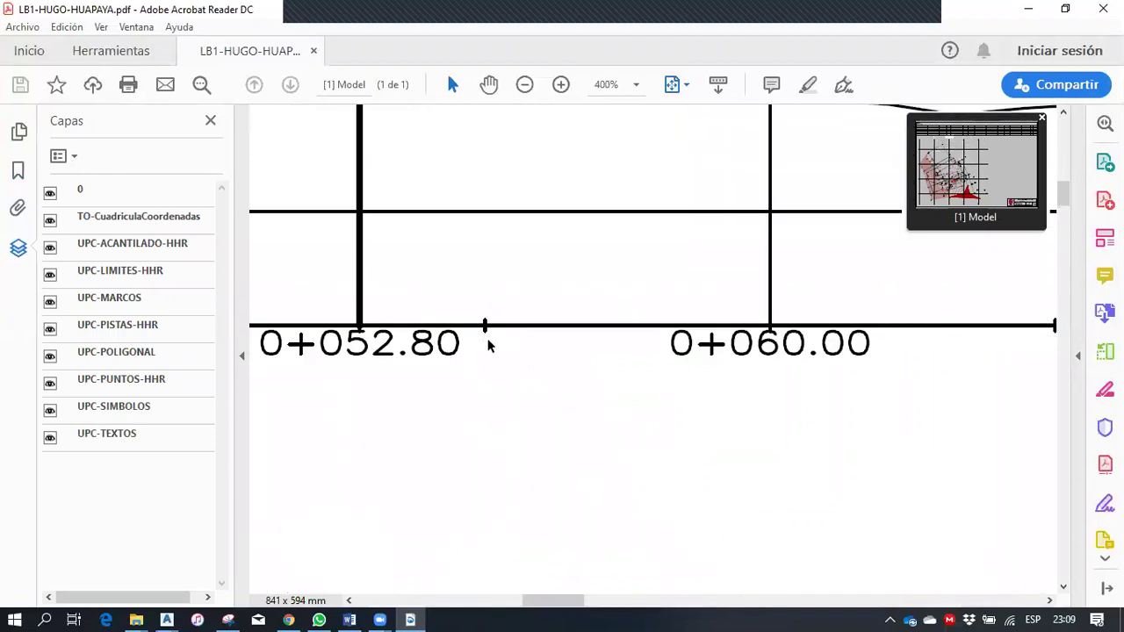
pyautogui.keyDown('ctrl'); pyautogui.scroll(-10, 502, 471); pyautogui.keyUp('ctrl')
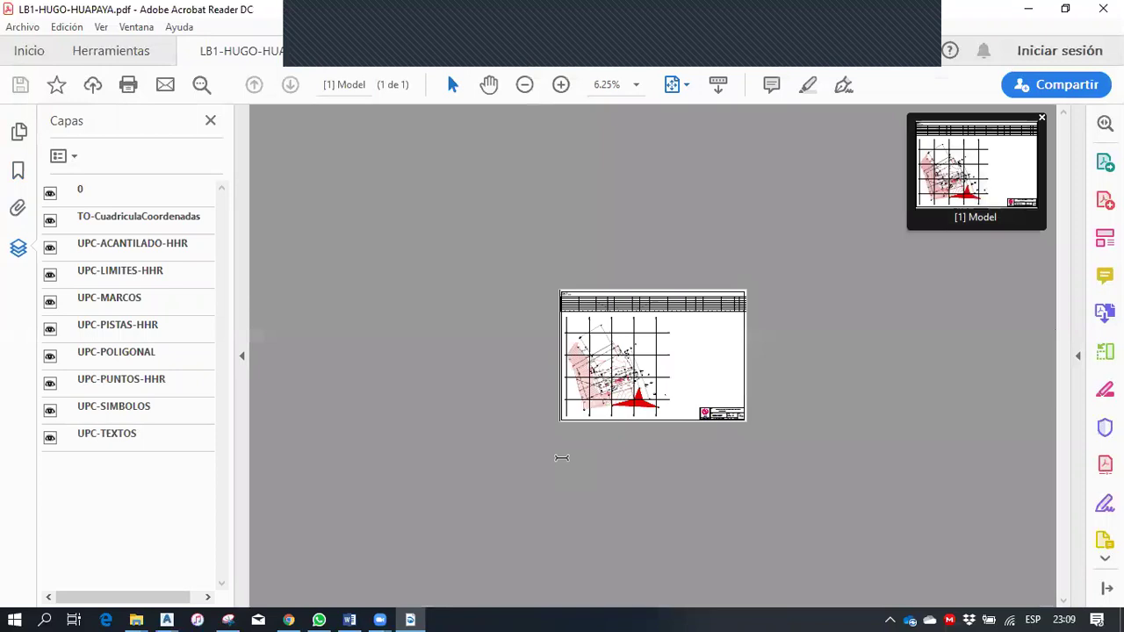
pyautogui.hotkey('ctrl', '0')
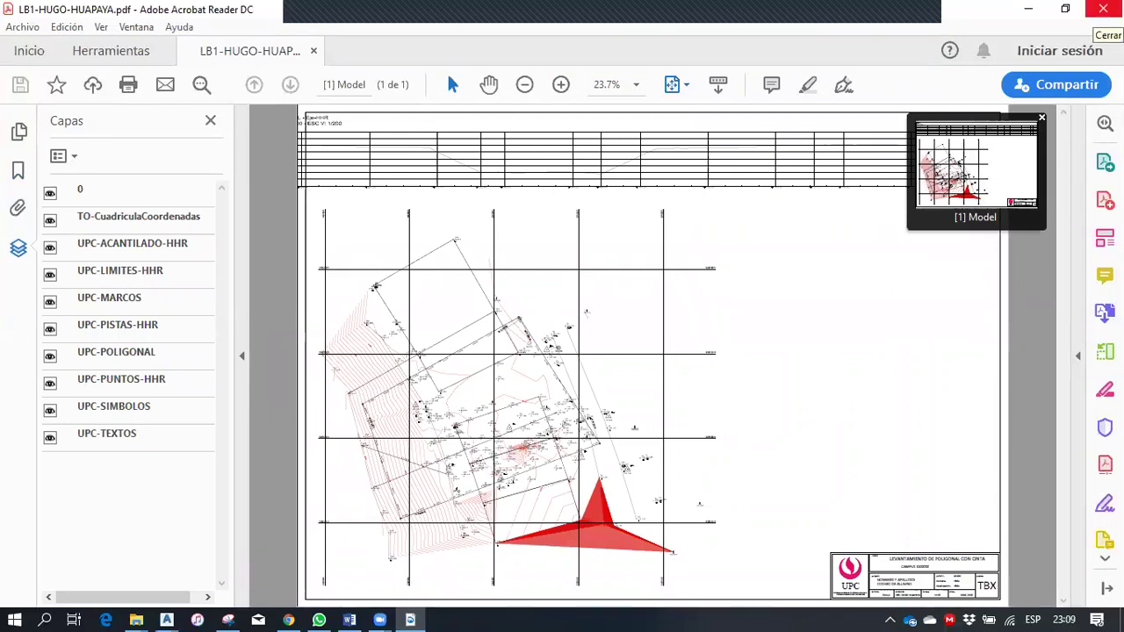
pyautogui.click(1103, 9)
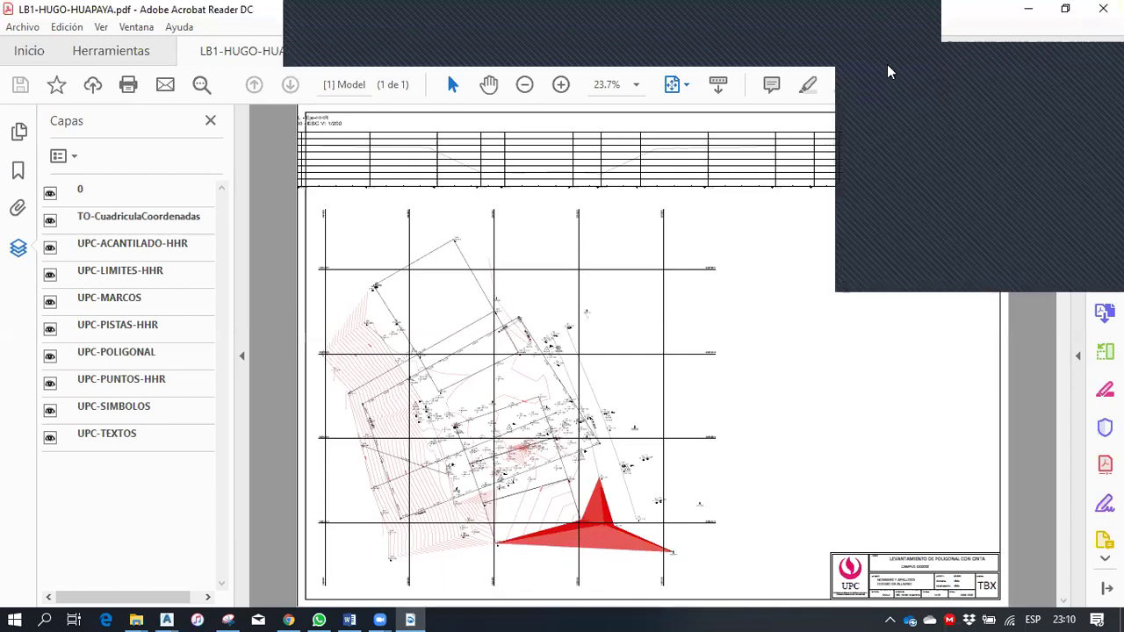